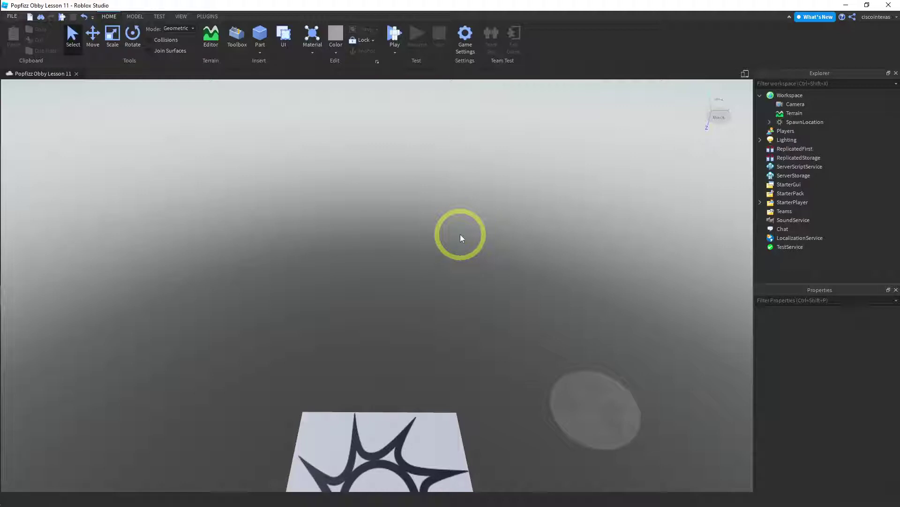
Insert a cylinder part and drag it forward toward the camera with the Move tool
{"action": "left_click", "coordinate": [261, 51]}
{"action": "left_click", "coordinate": [278, 94]}
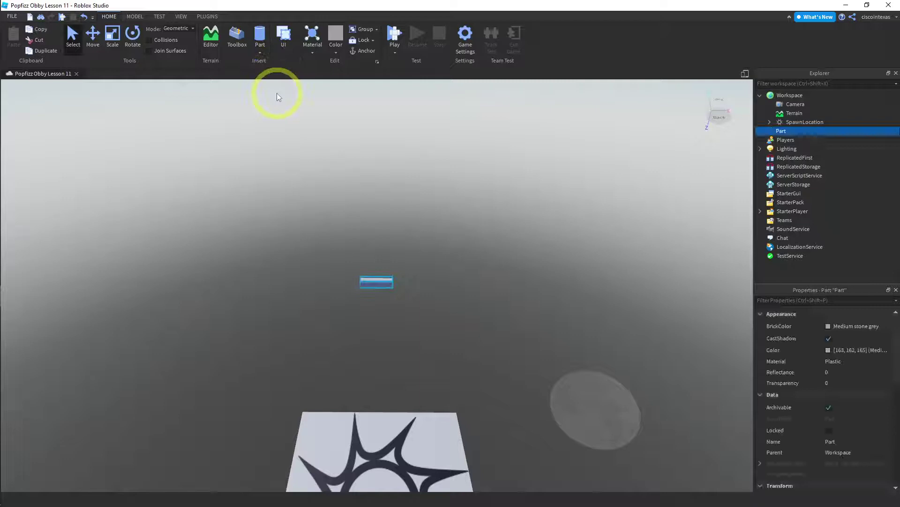
{"action": "left_click", "coordinate": [95, 44]}
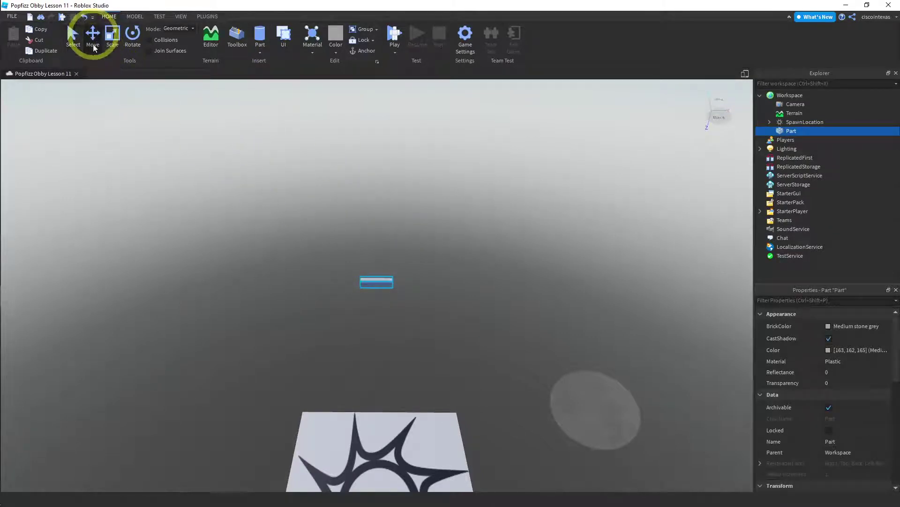
{"action": "left_click_drag", "start_coordinate": [376, 338], "coordinate": [374, 408]}
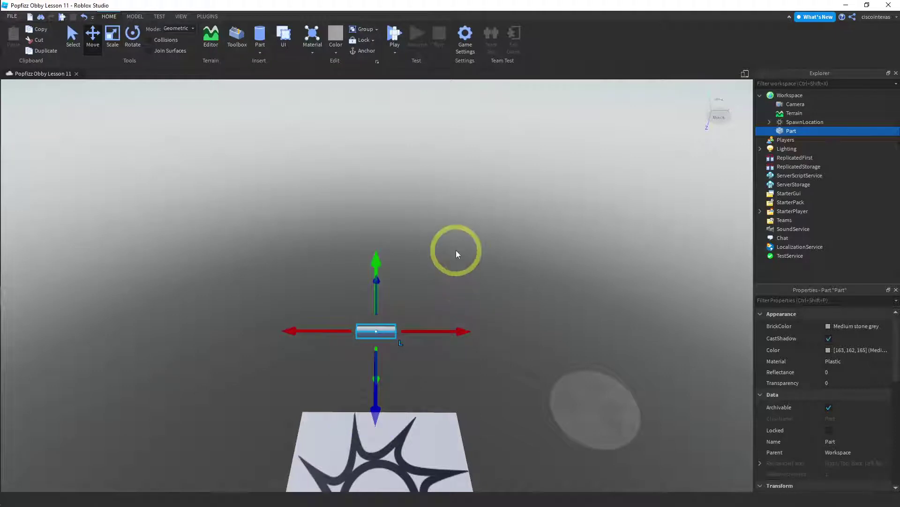
Color the cylinder New Yeller (255, 255, 0), then deselect it
{"action": "left_click", "coordinate": [335, 54]}
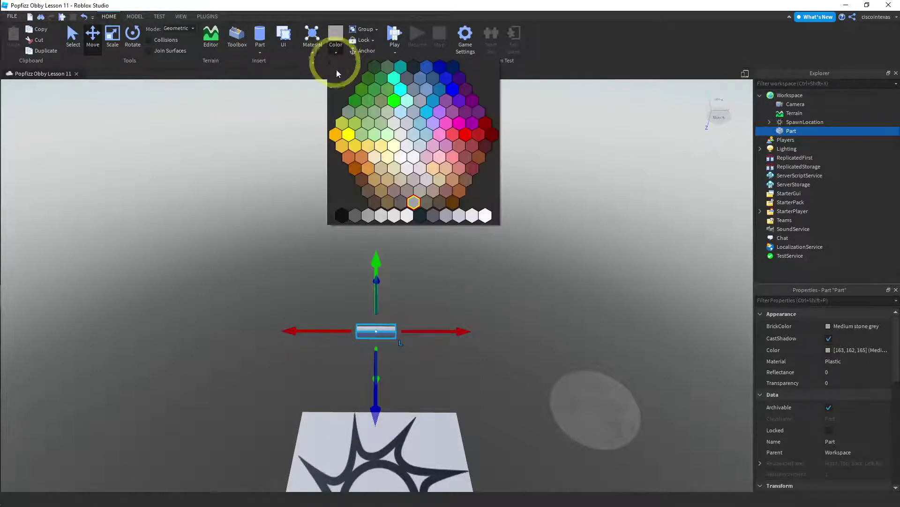
{"action": "left_click", "coordinate": [348, 135]}
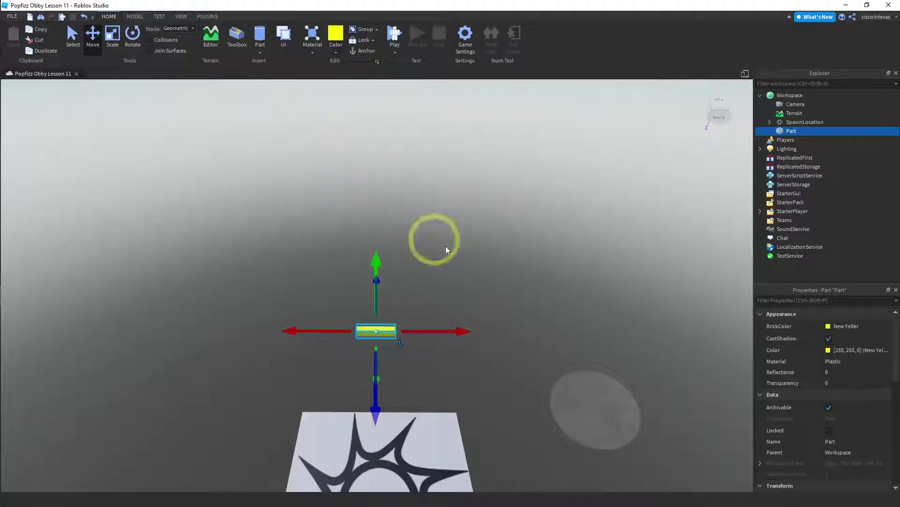
{"action": "left_click", "coordinate": [449, 296]}
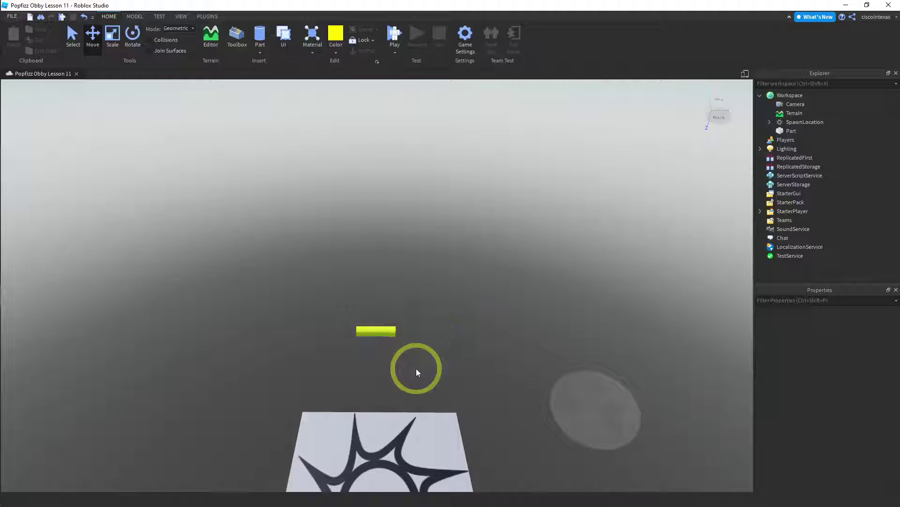
{"action": "right_click_drag", "start_coordinate": [416, 368], "coordinate": [451, 228]}
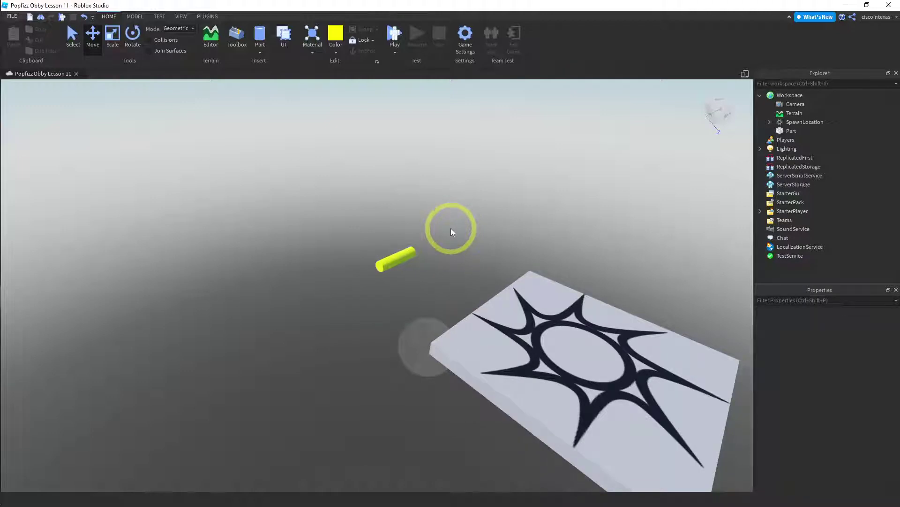
Rotate the yellow cylinder with the Rotate tool so it stands upright near the start pad
{"action": "left_click", "coordinate": [132, 42]}
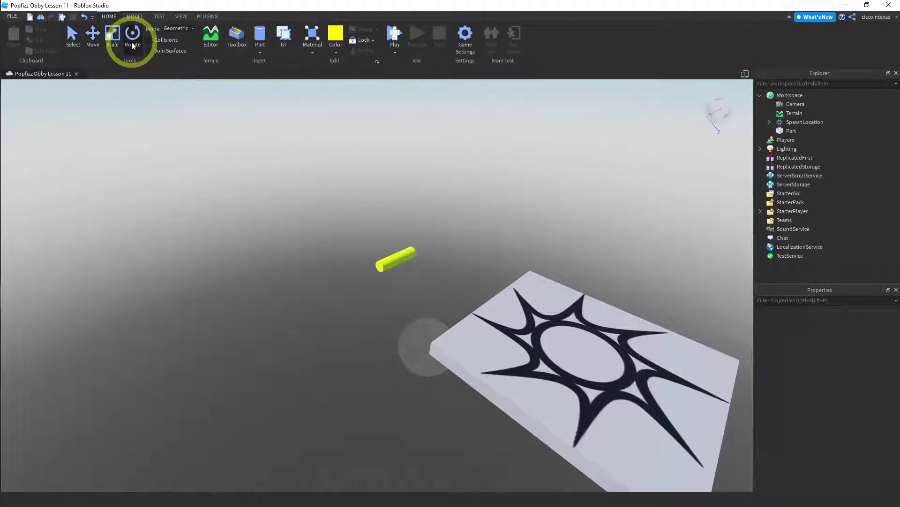
{"action": "left_click", "coordinate": [135, 17]}
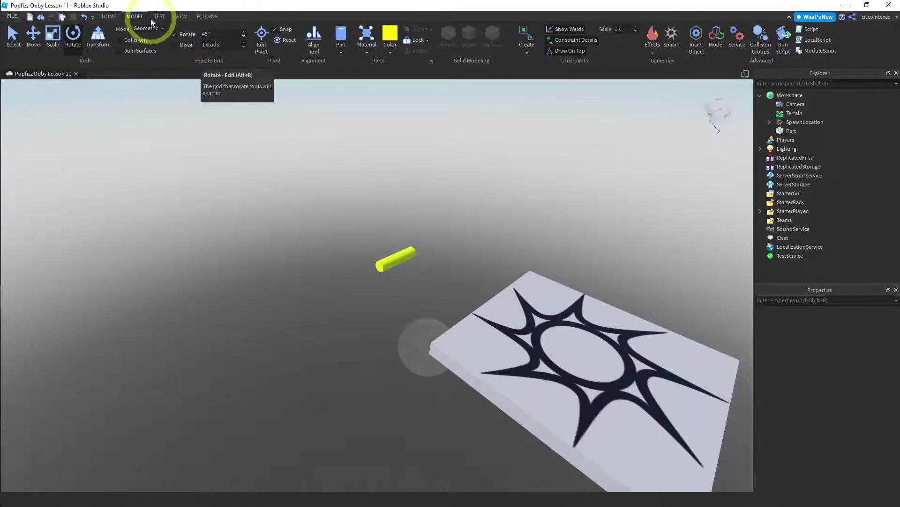
{"action": "left_click", "coordinate": [110, 17]}
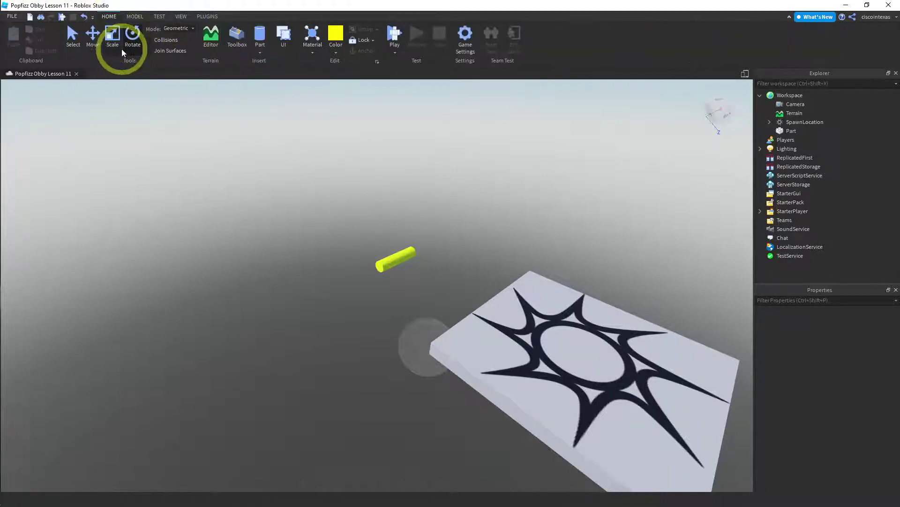
{"action": "left_click", "coordinate": [399, 259]}
{"action": "left_click", "coordinate": [399, 258]}
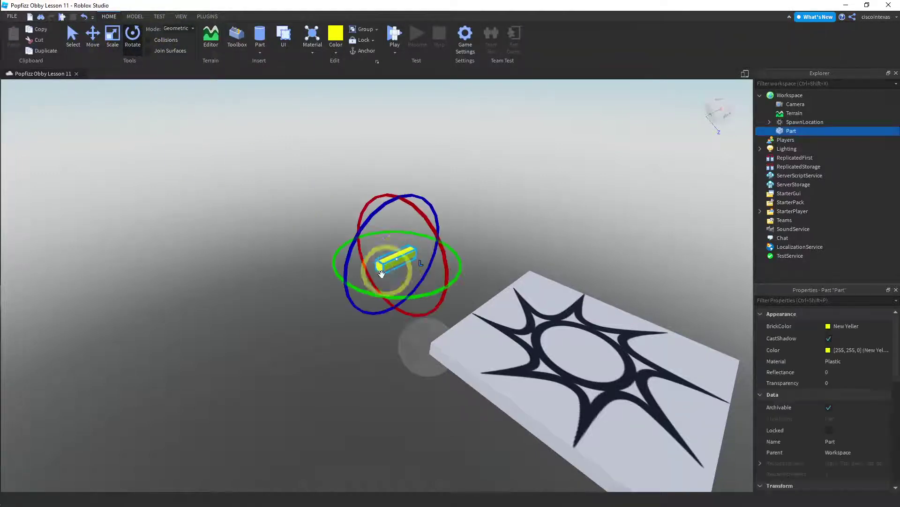
{"action": "left_click_drag", "start_coordinate": [333, 269], "coordinate": [434, 279]}
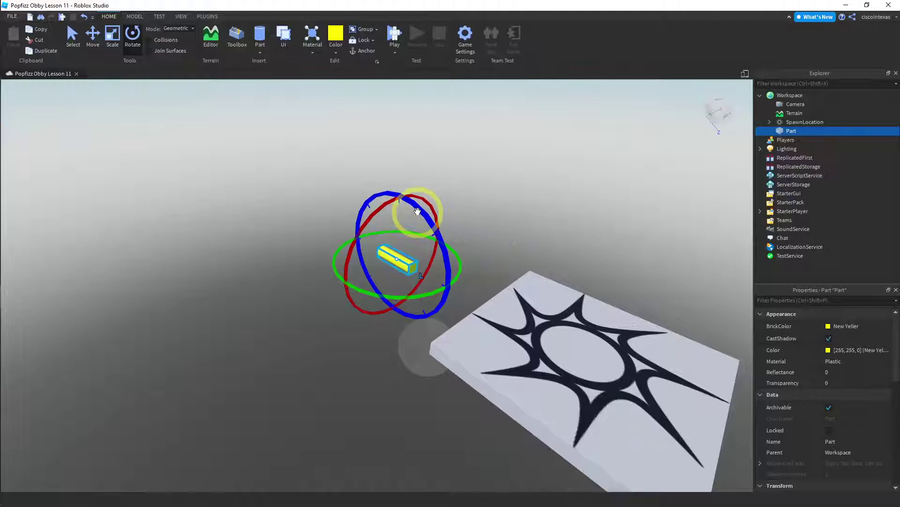
{"action": "left_click_drag", "start_coordinate": [417, 208], "coordinate": [479, 203]}
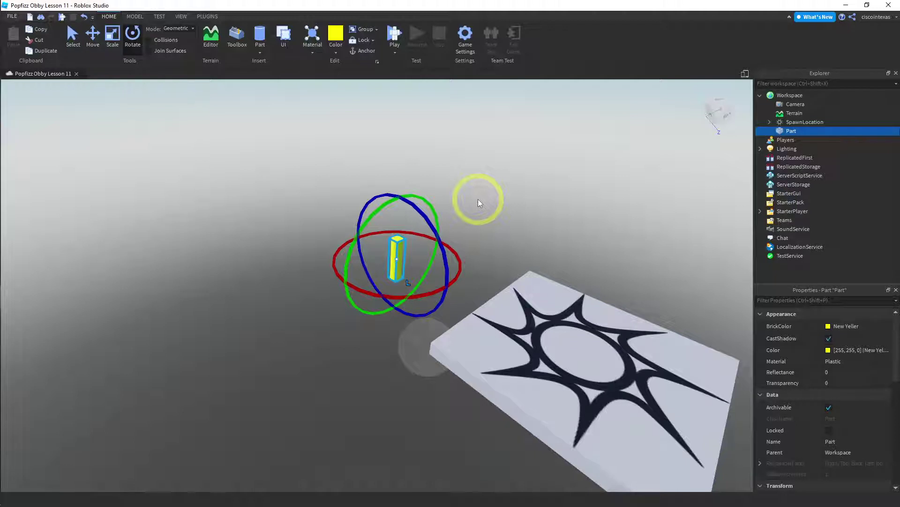
{"action": "left_click", "coordinate": [91, 39]}
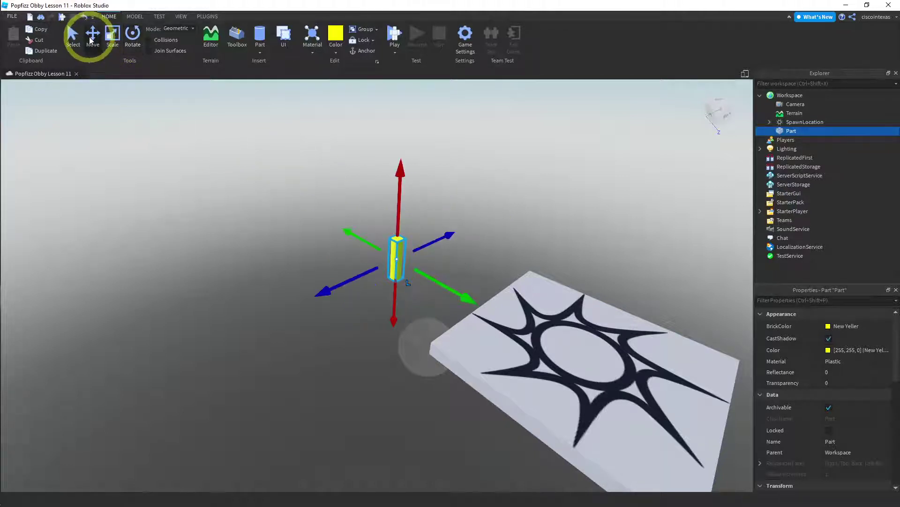
{"action": "right_click_drag", "start_coordinate": [488, 261], "coordinate": [403, 287]}
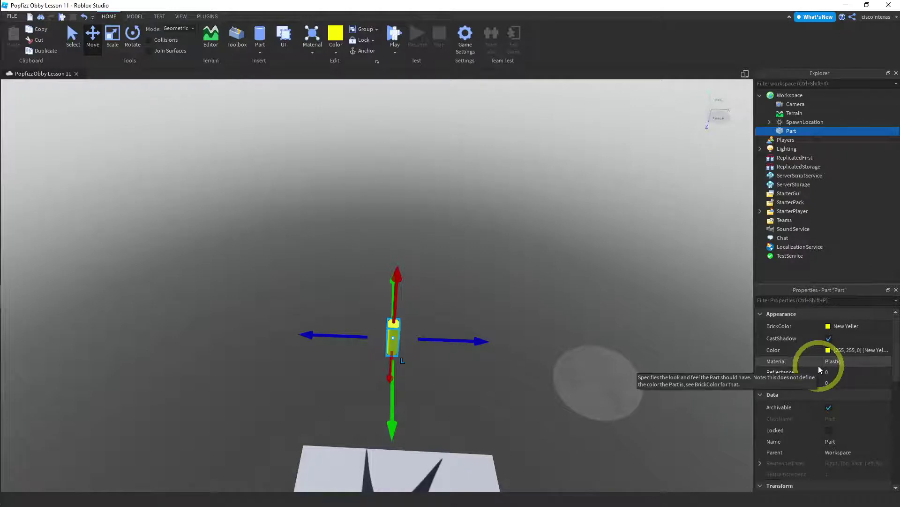
Set the cylinder's Size to X 1, Y 12, Z 12 in Properties
{"action": "scroll", "coordinate": [818, 365], "scroll_direction": "down", "scroll_amount": 4}
{"action": "left_click", "coordinate": [761, 385]}
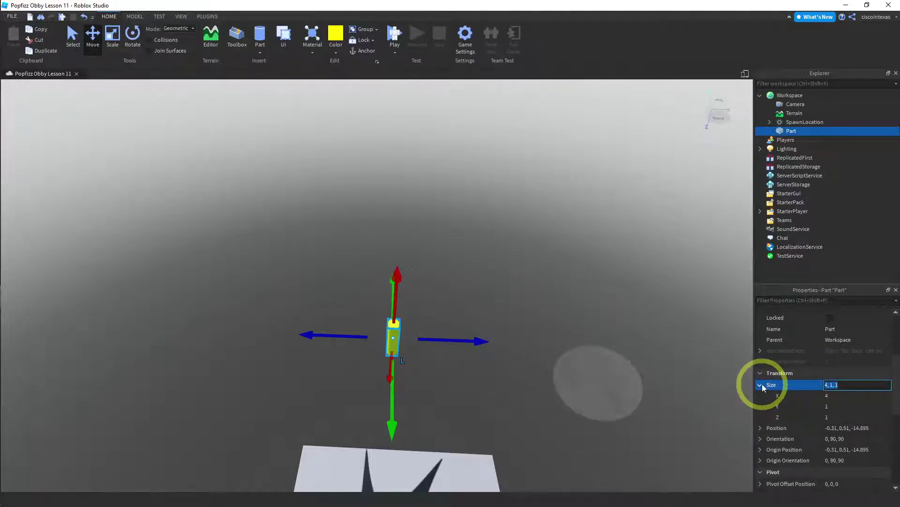
{"action": "left_click", "coordinate": [836, 396]}
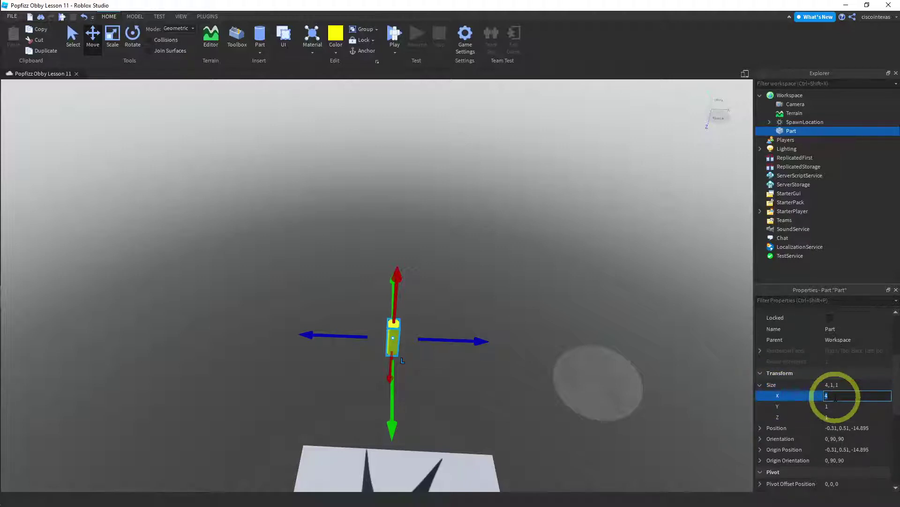
{"action": "type", "text": "1"}
{"action": "left_click", "coordinate": [838, 407]}
{"action": "type", "text": "12"}
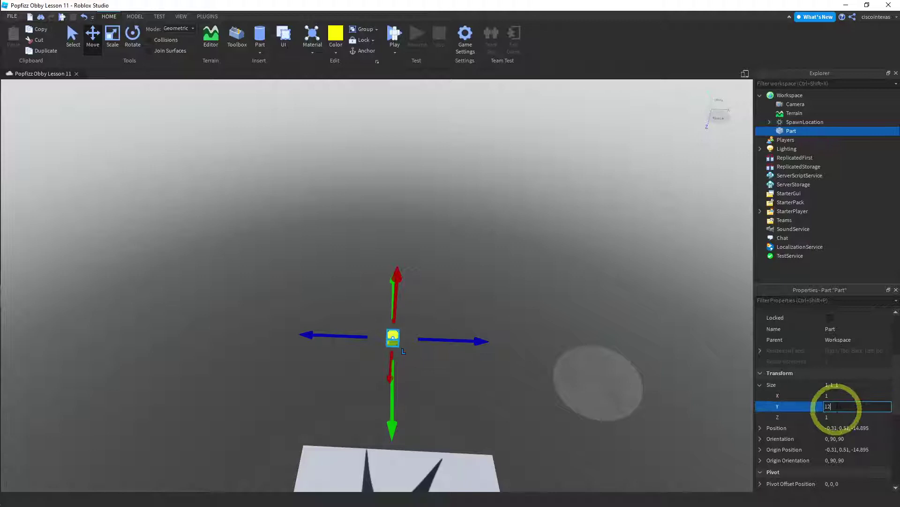
{"action": "left_click", "coordinate": [838, 416]}
{"action": "type", "text": "12"}
{"action": "key", "text": "Return"}
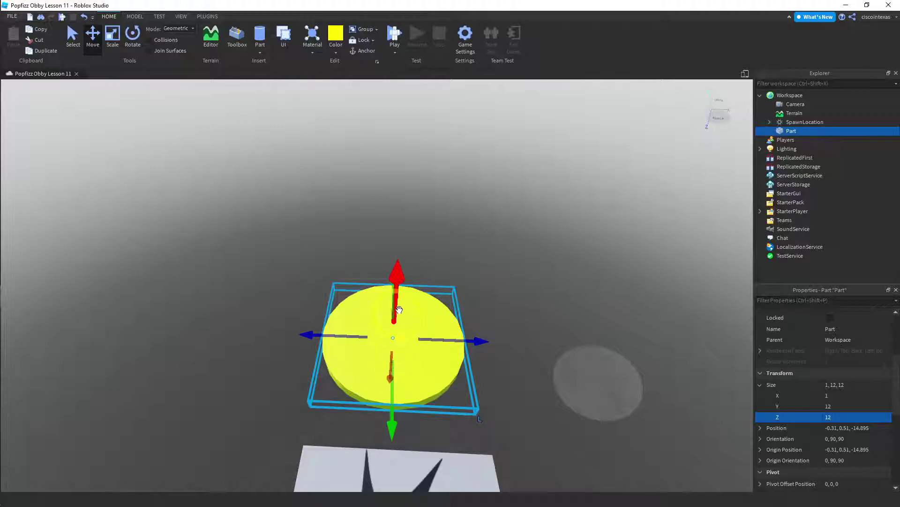
{"action": "right_click_drag", "start_coordinate": [486, 291], "coordinate": [491, 218]}
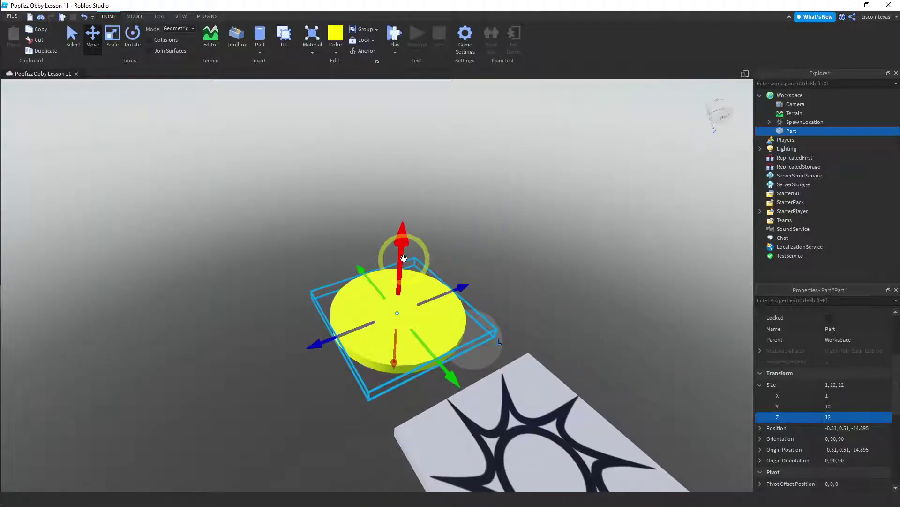
{"action": "left_click", "coordinate": [396, 277]}
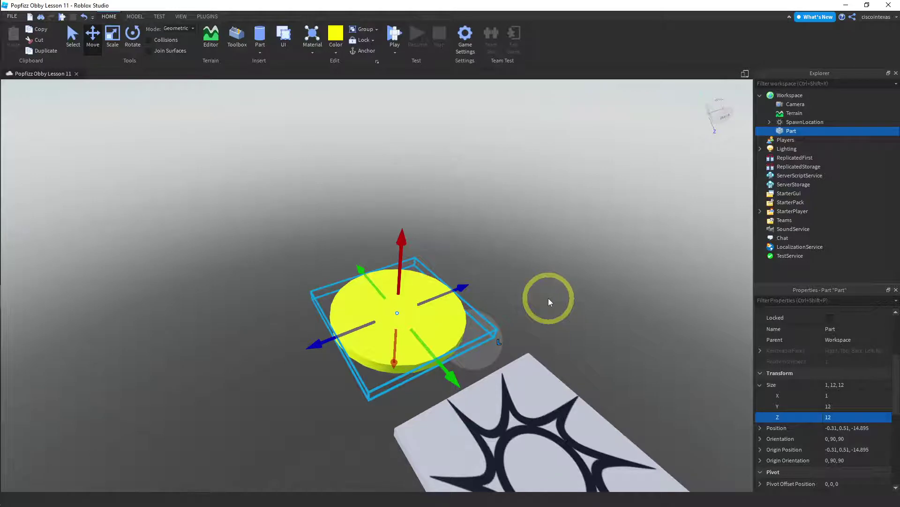
{"action": "right_click_drag", "start_coordinate": [547, 297], "coordinate": [519, 367]}
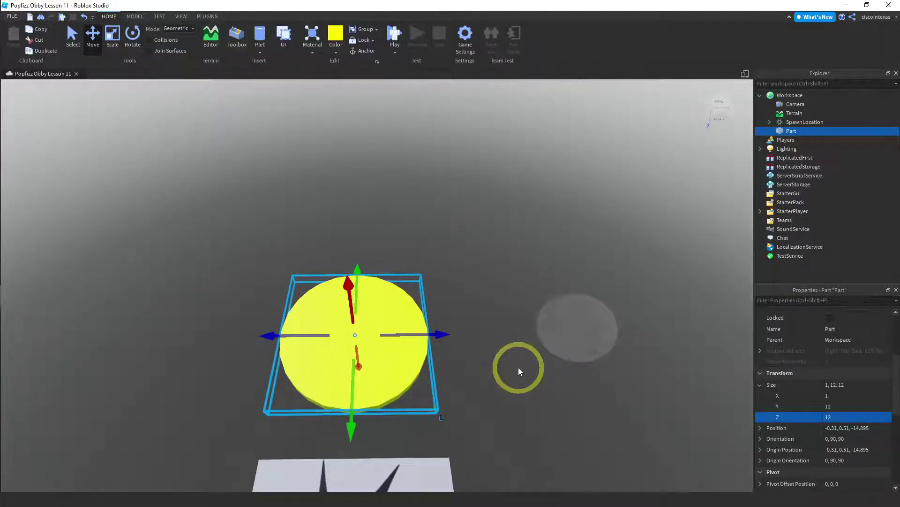
Insert a sphere part and color it white
{"action": "left_click", "coordinate": [258, 56]}
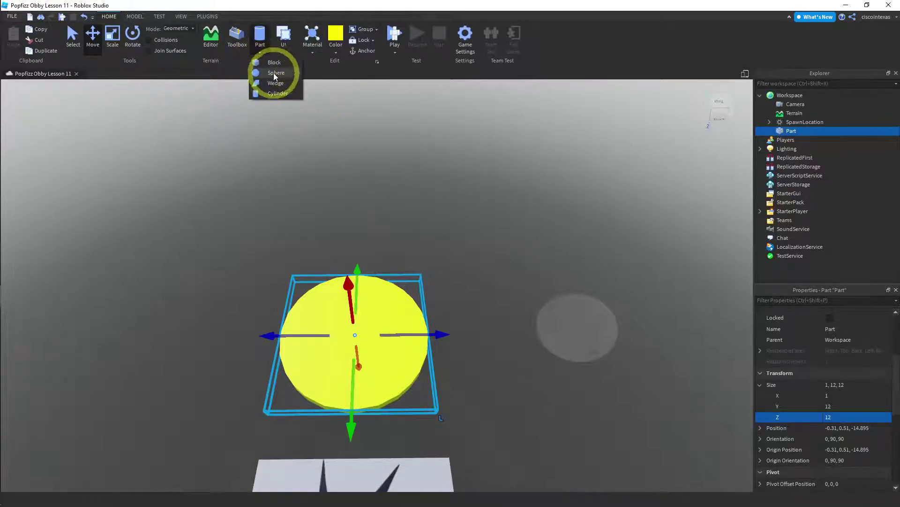
{"action": "left_click", "coordinate": [275, 75]}
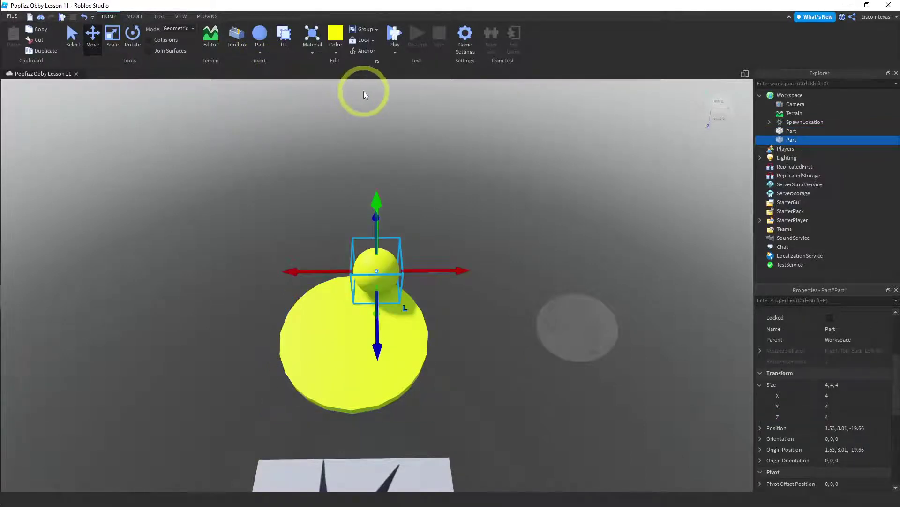
{"action": "left_click", "coordinate": [336, 55]}
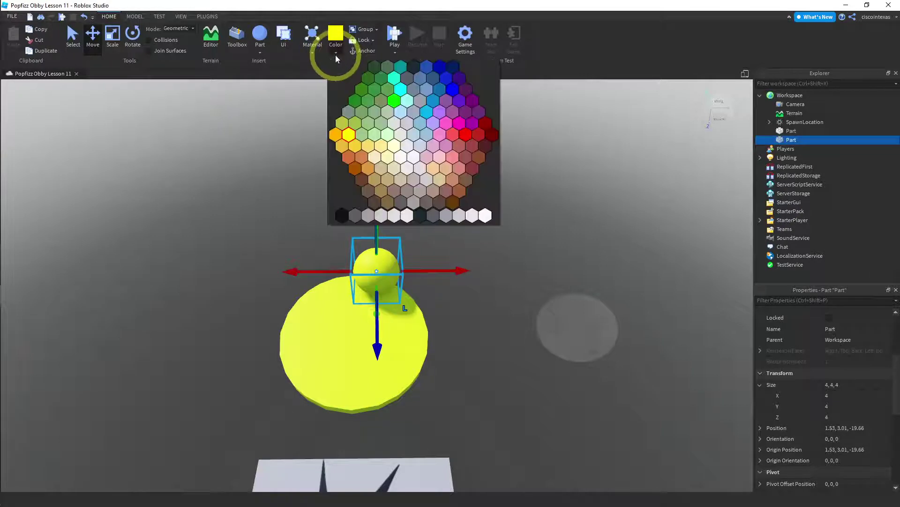
{"action": "left_click", "coordinate": [484, 214]}
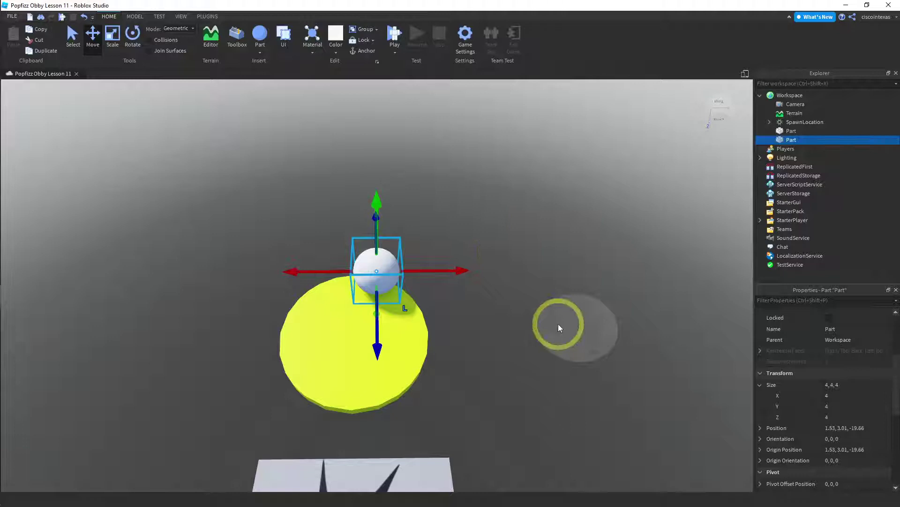
Set the sphere's Size to 3, 3, 3 in Properties
{"action": "left_click", "coordinate": [832, 395]}
{"action": "type", "text": "2"}
{"action": "key", "text": "Return"}
{"action": "left_click", "coordinate": [837, 406]}
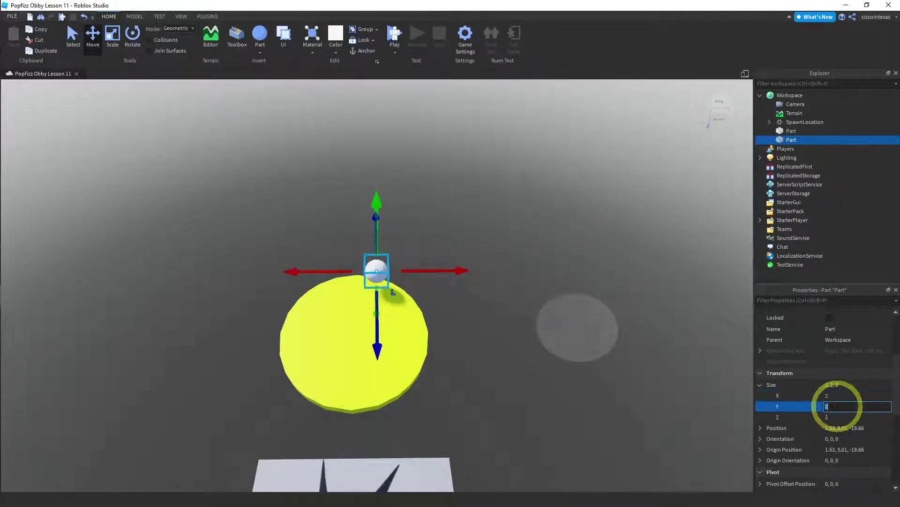
{"action": "left_click", "coordinate": [839, 396]}
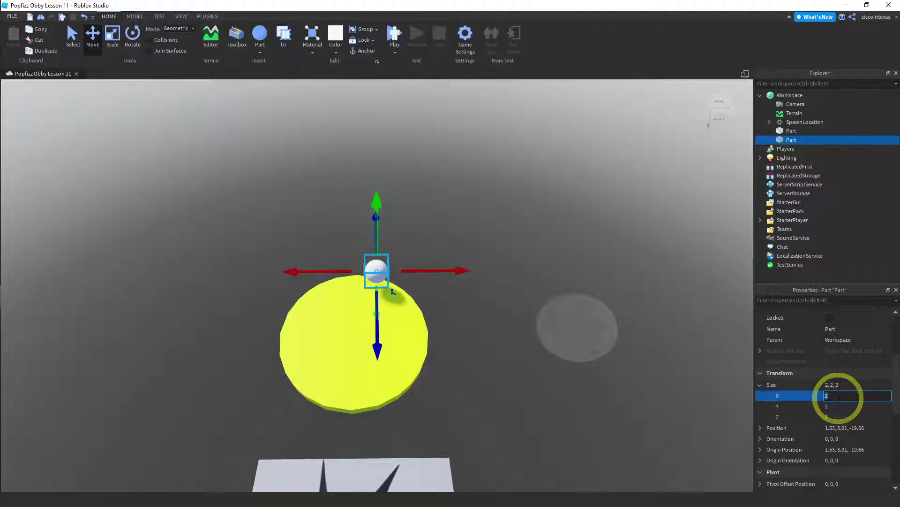
{"action": "key", "text": "Return"}
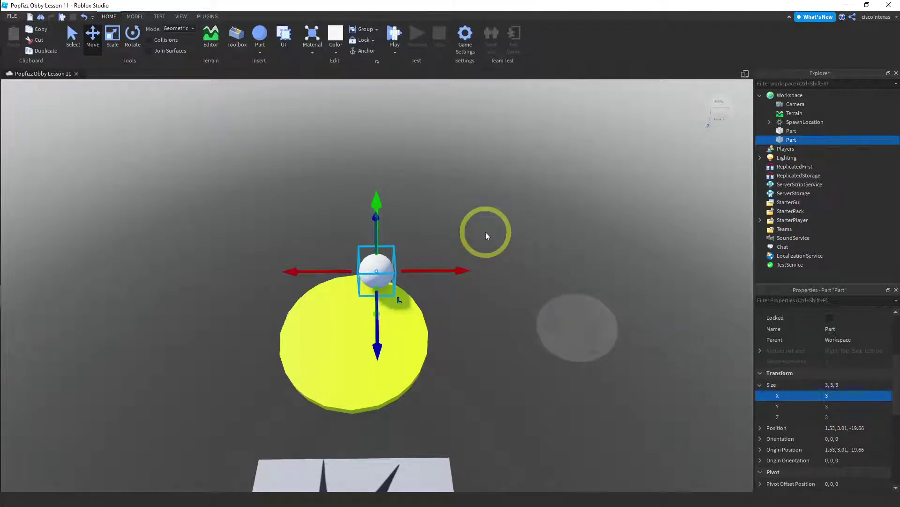
{"action": "left_click", "coordinate": [317, 344]}
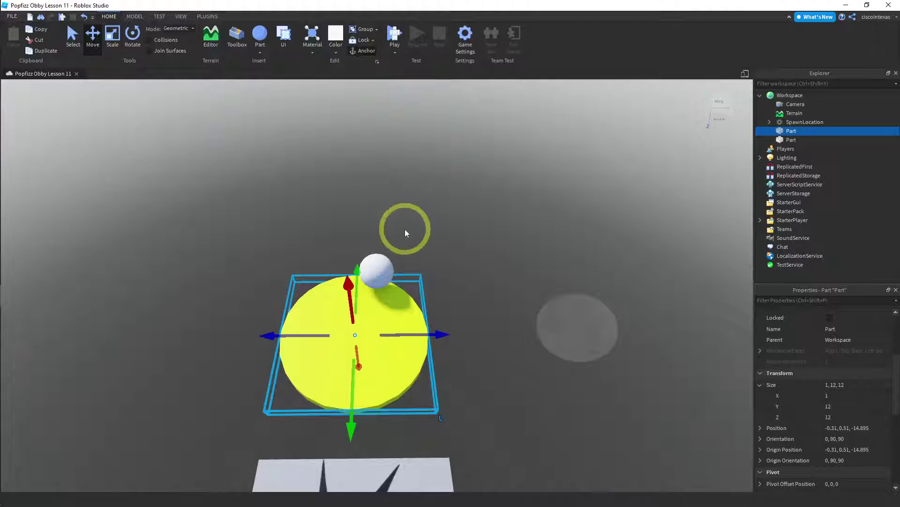
Lower the white ball onto the disc and shift it left toward the top edge
{"action": "left_click", "coordinate": [377, 270]}
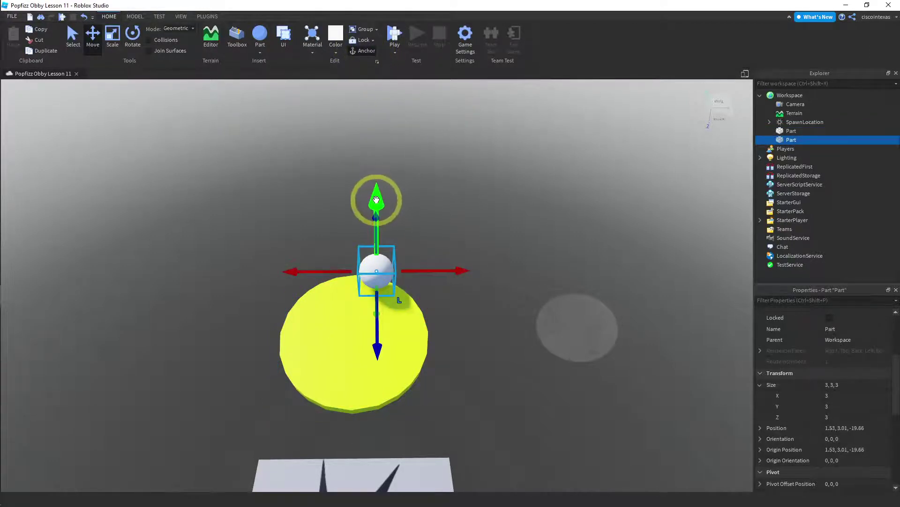
{"action": "left_click_drag", "start_coordinate": [376, 199], "coordinate": [376, 214]}
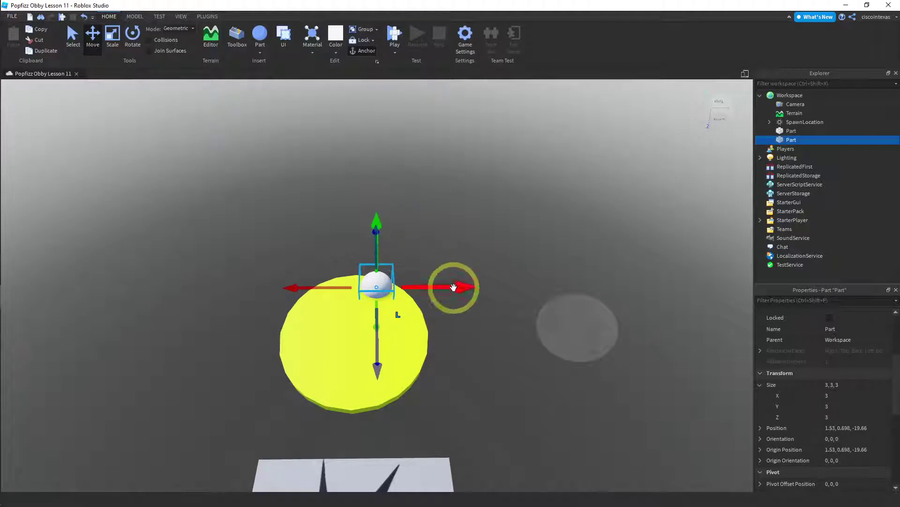
{"action": "left_click_drag", "start_coordinate": [460, 287], "coordinate": [406, 287]}
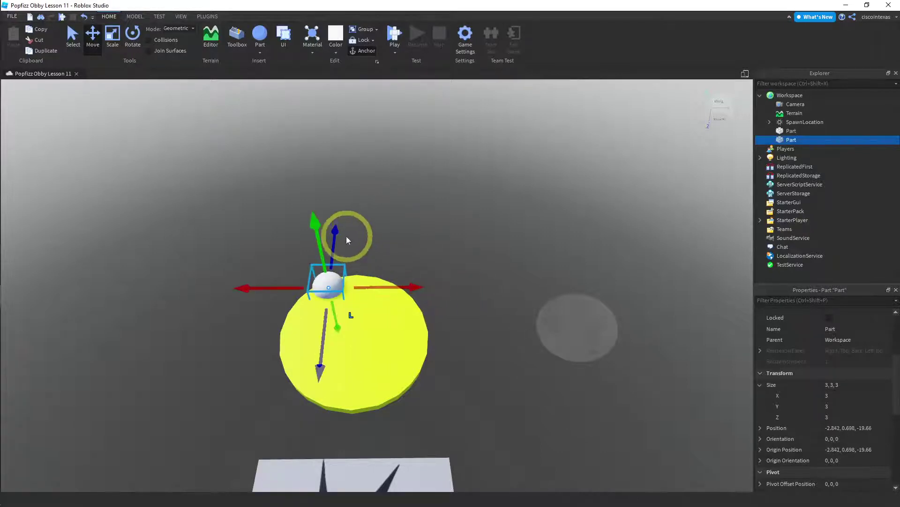
{"action": "mouse_move", "coordinate": [334, 231]}
{"action": "left_mouse_down"}
{"action": "mouse_move", "coordinate": [332, 246]}
{"action": "mouse_move", "coordinate": [319, 239]}
{"action": "left_mouse_up"}
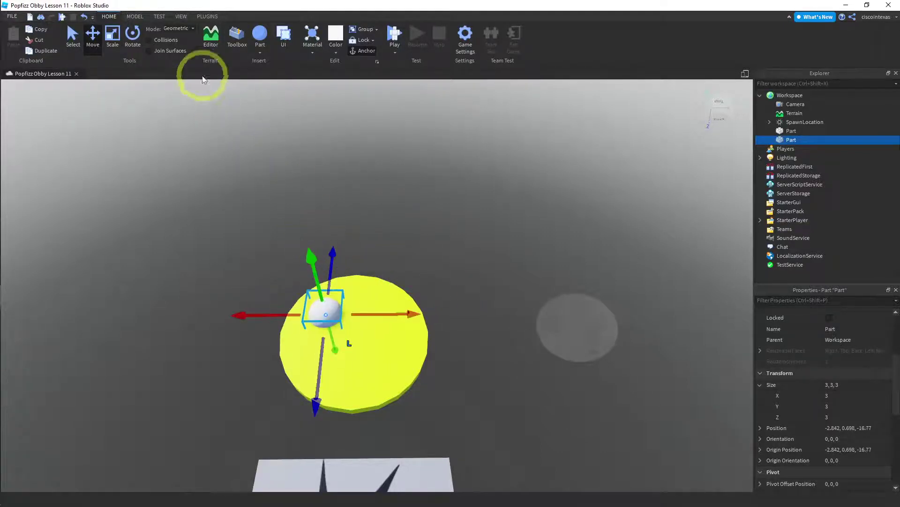
{"action": "left_click", "coordinate": [135, 16]}
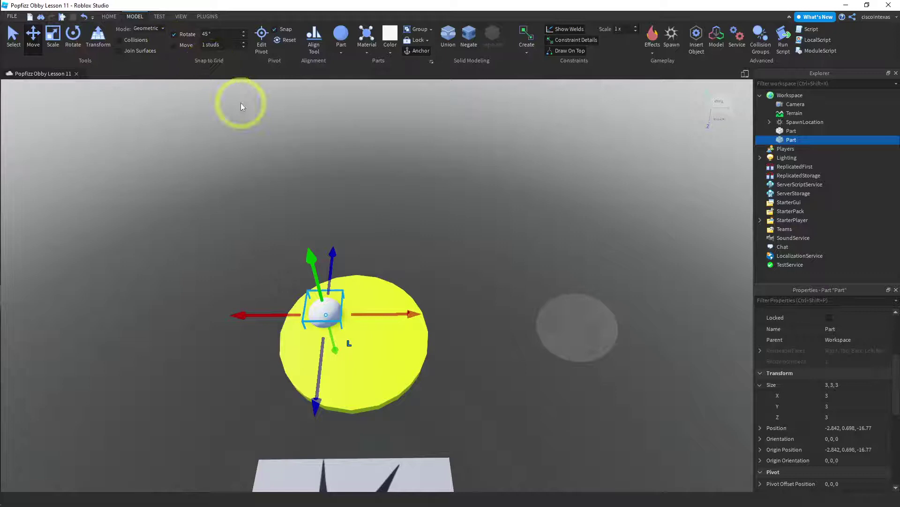
{"action": "left_click", "coordinate": [109, 16]}
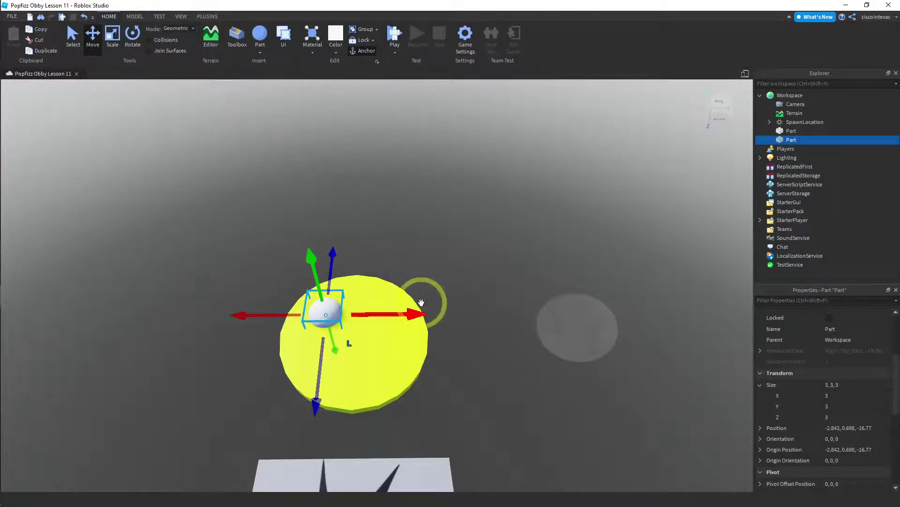
Sink the ball slightly deeper into the disc, checking it from an edge-on view
{"action": "right_click_drag", "start_coordinate": [454, 272], "coordinate": [473, 222]}
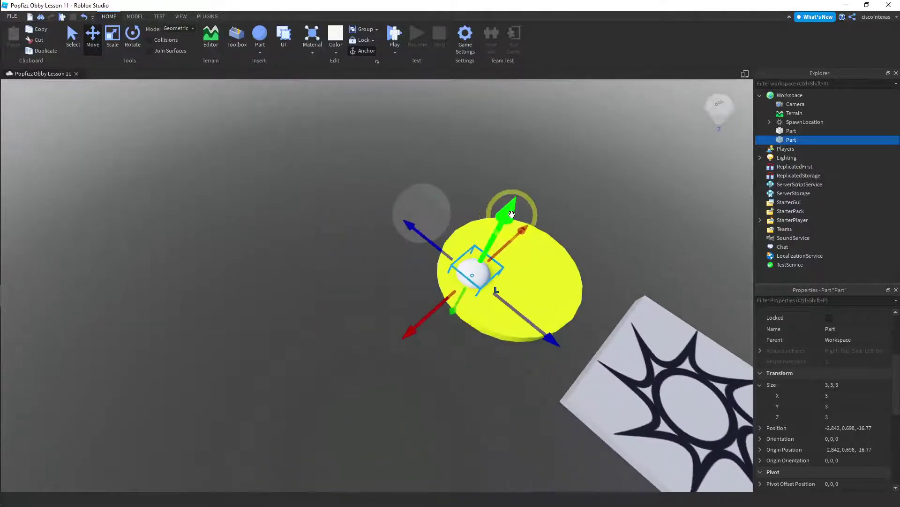
{"action": "scroll", "coordinate": [509, 212], "scroll_direction": "down", "scroll_amount": 5}
{"action": "right_click_drag", "start_coordinate": [502, 202], "coordinate": [480, 147]}
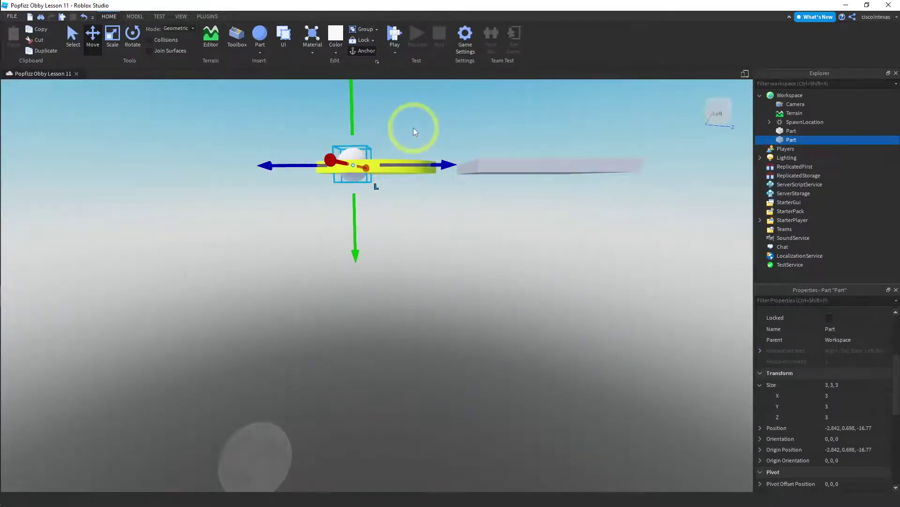
{"action": "left_click_drag", "start_coordinate": [351, 120], "coordinate": [351, 123]}
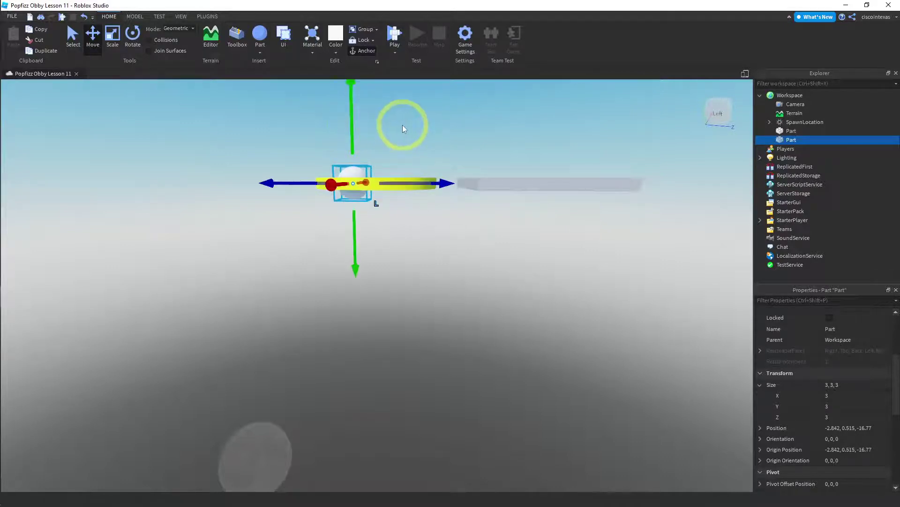
{"action": "right_click_drag", "start_coordinate": [403, 124], "coordinate": [403, 124]}
{"action": "right_click_drag", "start_coordinate": [361, 161], "coordinate": [504, 344]}
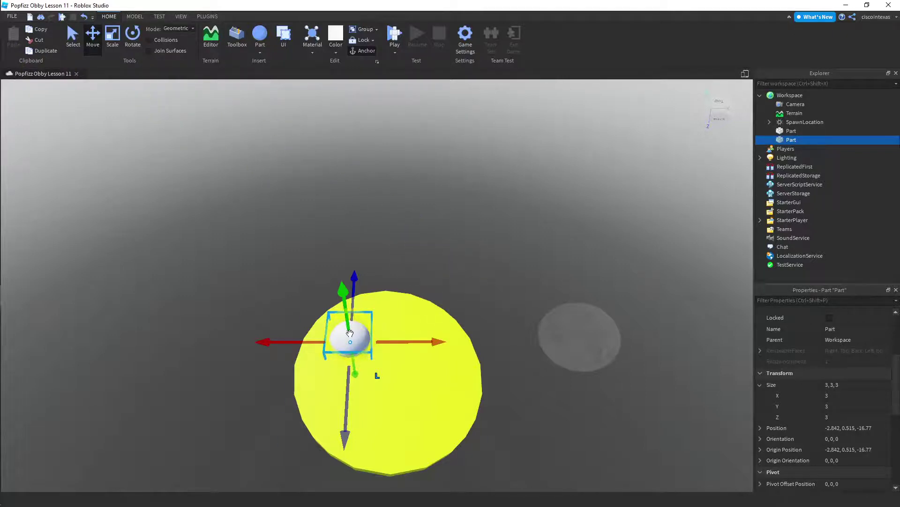
Duplicate the white ball with Ctrl+D and move the copy right as the second eye
{"action": "right_click", "coordinate": [350, 333]}
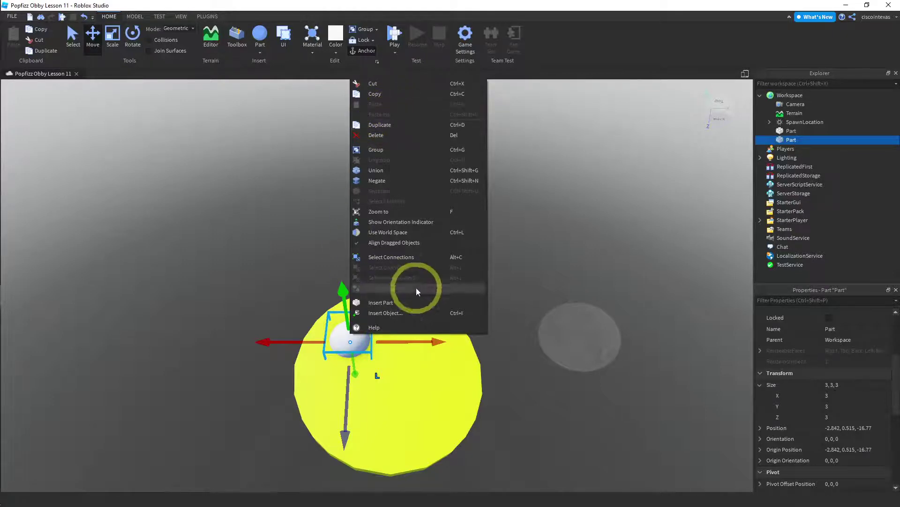
{"action": "left_click", "coordinate": [285, 290]}
{"action": "left_click", "coordinate": [351, 338]}
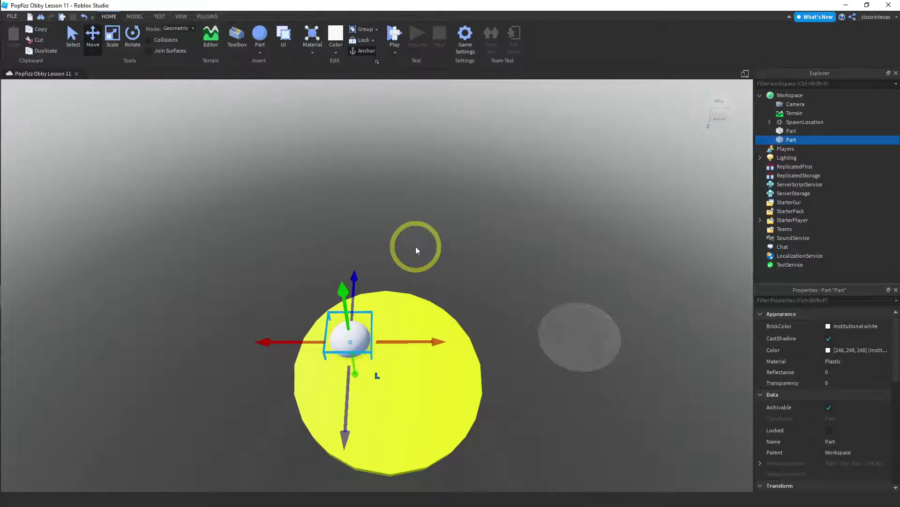
{"action": "key", "text": "ctrl+d"}
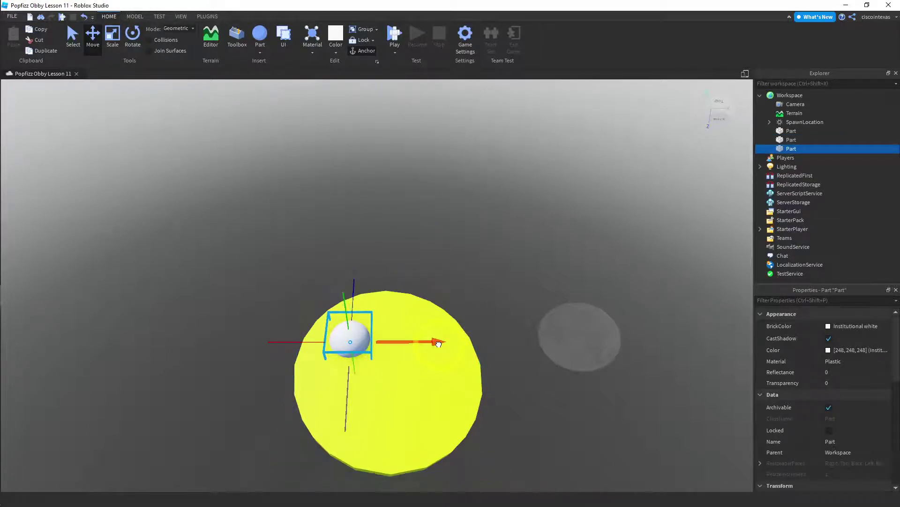
{"action": "left_click_drag", "start_coordinate": [438, 344], "coordinate": [518, 364]}
Undo an accidental move of the disc and switch to the Top view of the face
{"action": "right_click", "coordinate": [581, 344]}
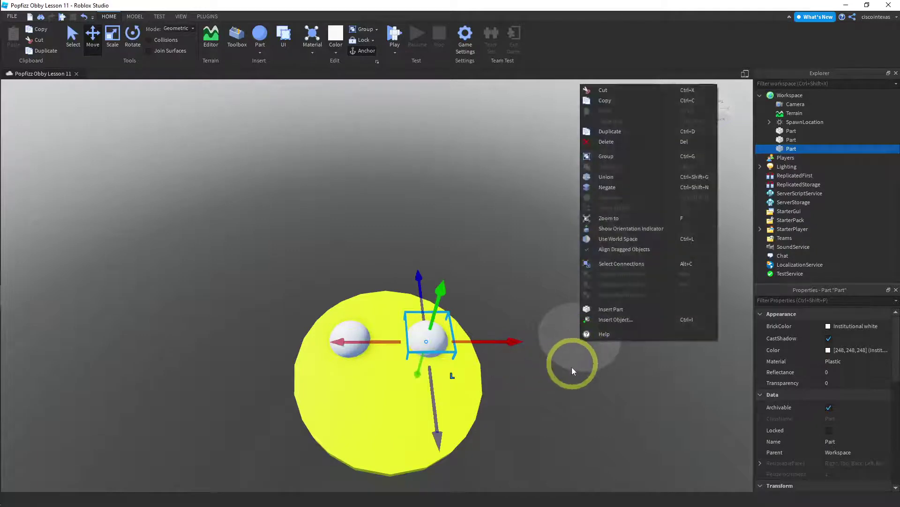
{"action": "left_click", "coordinate": [538, 362]}
{"action": "key", "text": "a"}
{"action": "key", "text": "ctrl+z"}
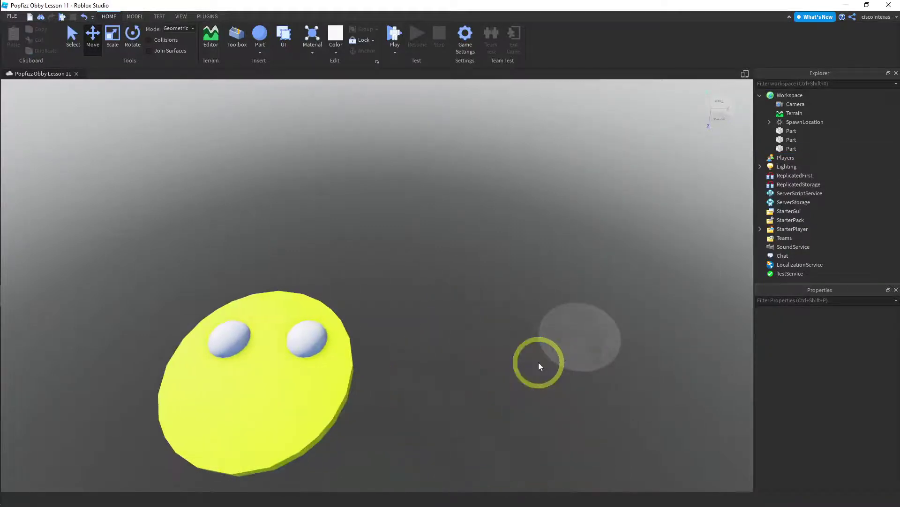
{"action": "key", "text": "ctrl+z"}
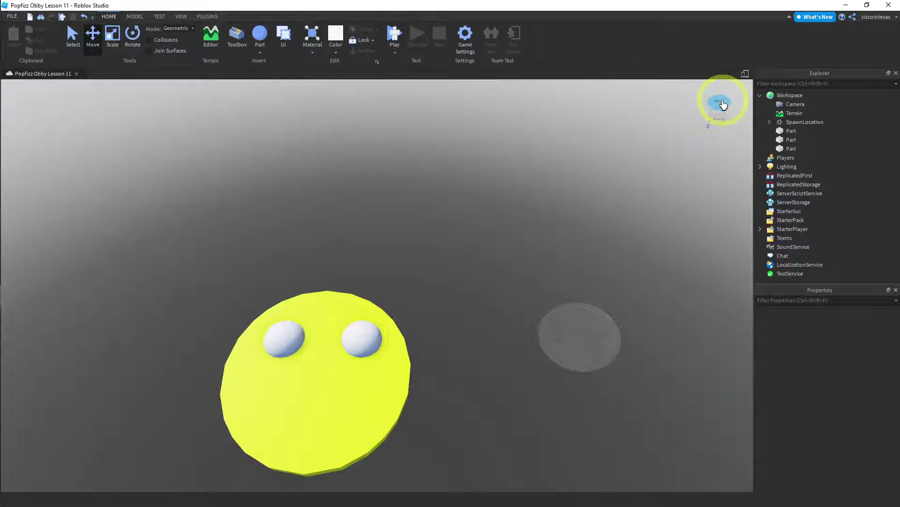
{"action": "left_click", "coordinate": [720, 105]}
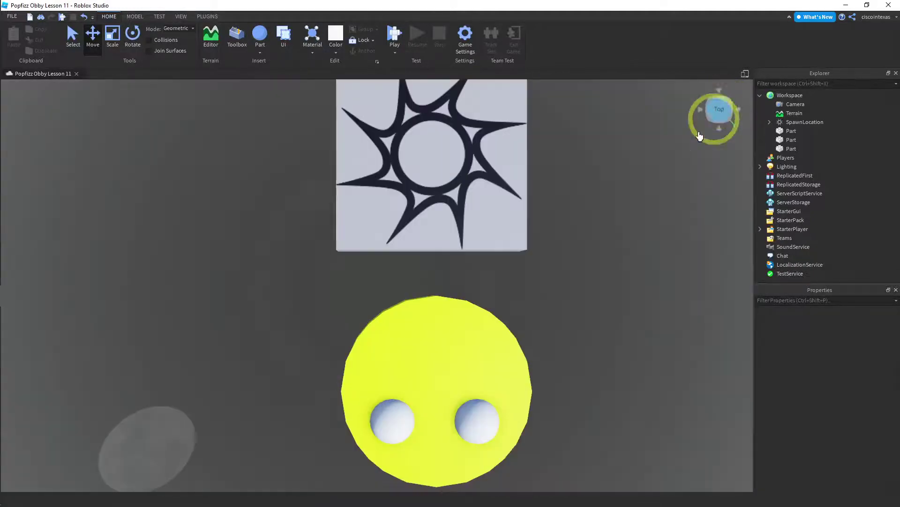
{"action": "right_click_drag", "start_coordinate": [589, 250], "coordinate": [589, 249]}
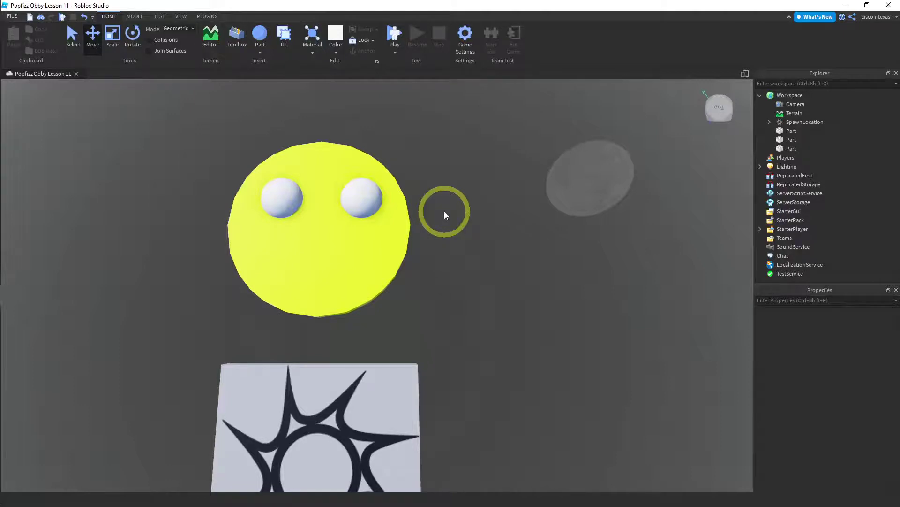
Insert a block part and place it at the face centre below the eyes
{"action": "left_click", "coordinate": [259, 53]}
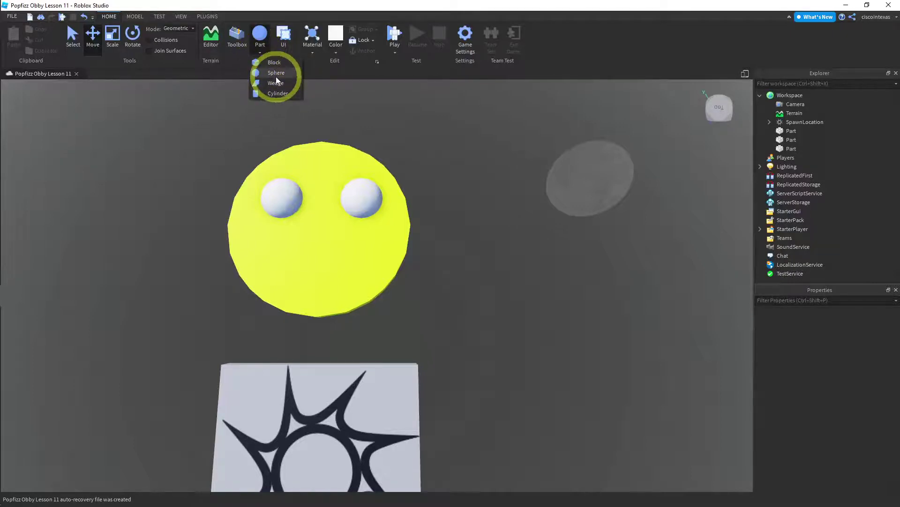
{"action": "left_click", "coordinate": [274, 63]}
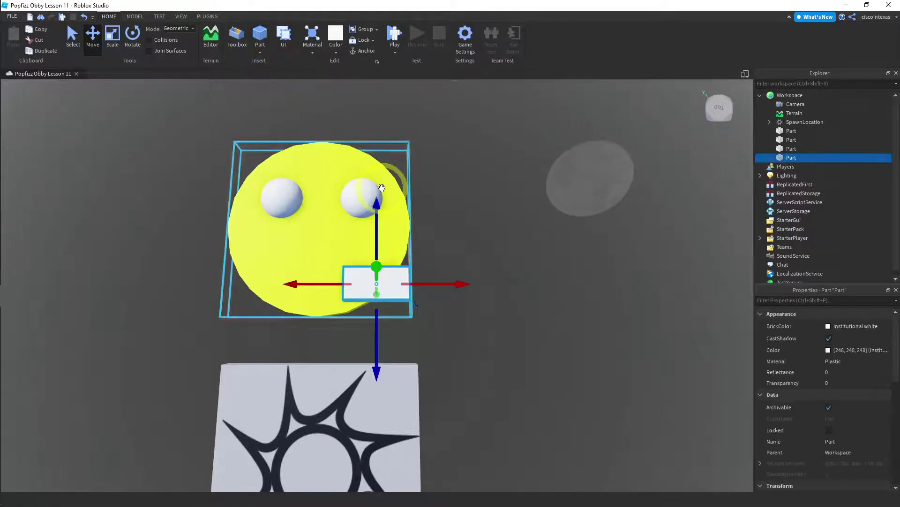
{"action": "left_click_drag", "start_coordinate": [297, 286], "coordinate": [227, 276]}
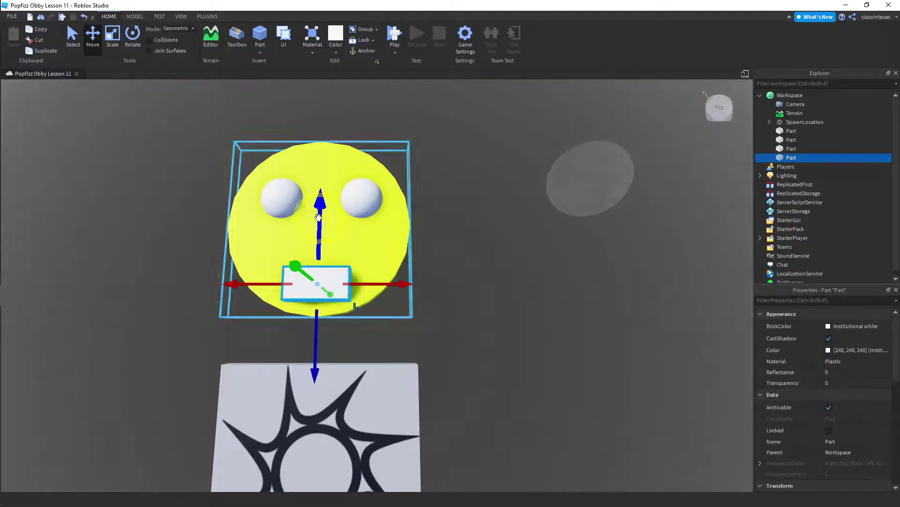
{"action": "left_click_drag", "start_coordinate": [320, 218], "coordinate": [319, 198]}
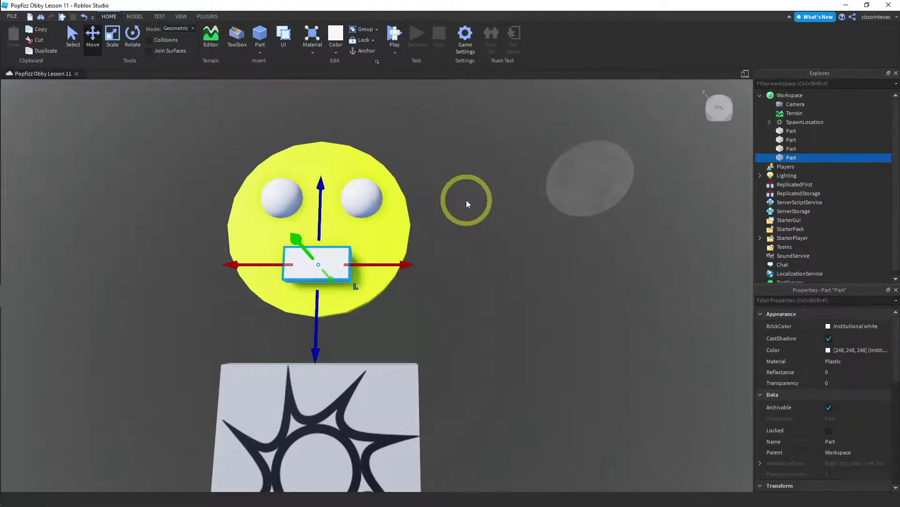
{"action": "left_click", "coordinate": [466, 200]}
Nudge the mouth block slightly left to centre it on the disc
{"action": "key", "text": "a"}
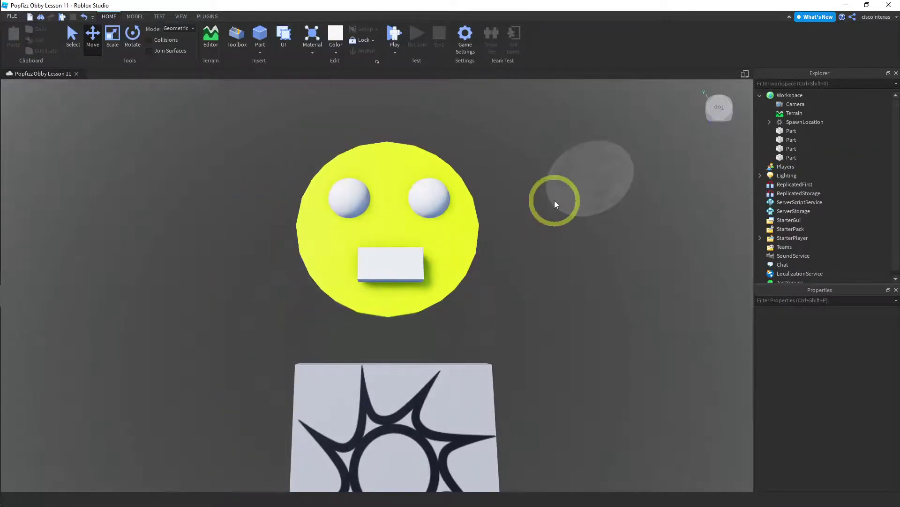
{"action": "left_click", "coordinate": [408, 261]}
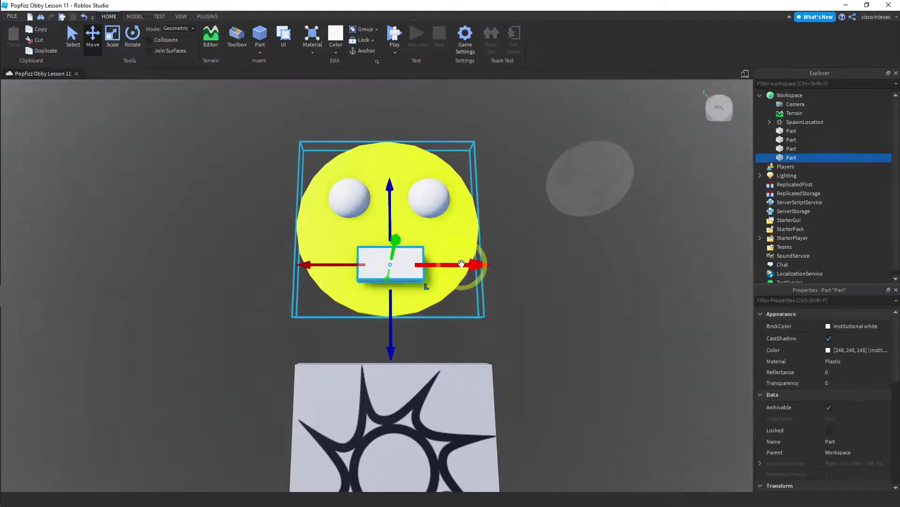
{"action": "left_click_drag", "start_coordinate": [462, 264], "coordinate": [462, 267]}
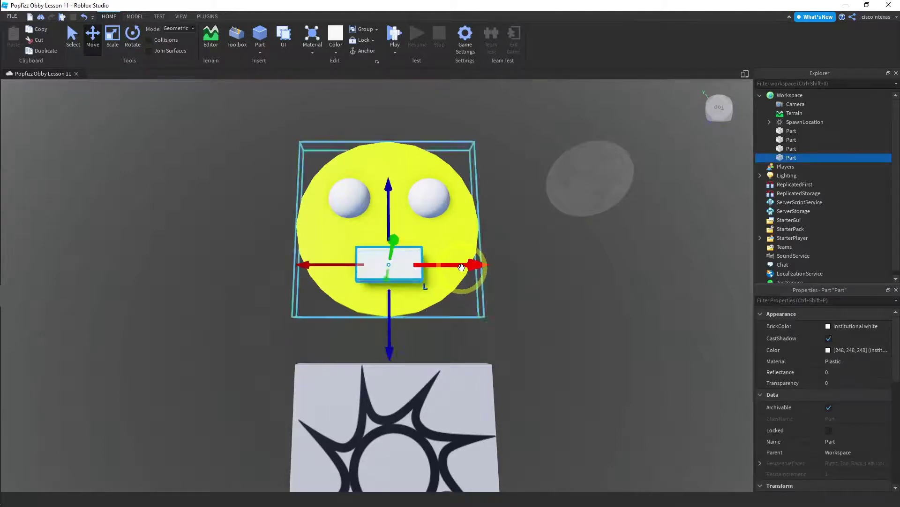
{"action": "left_click", "coordinate": [512, 226]}
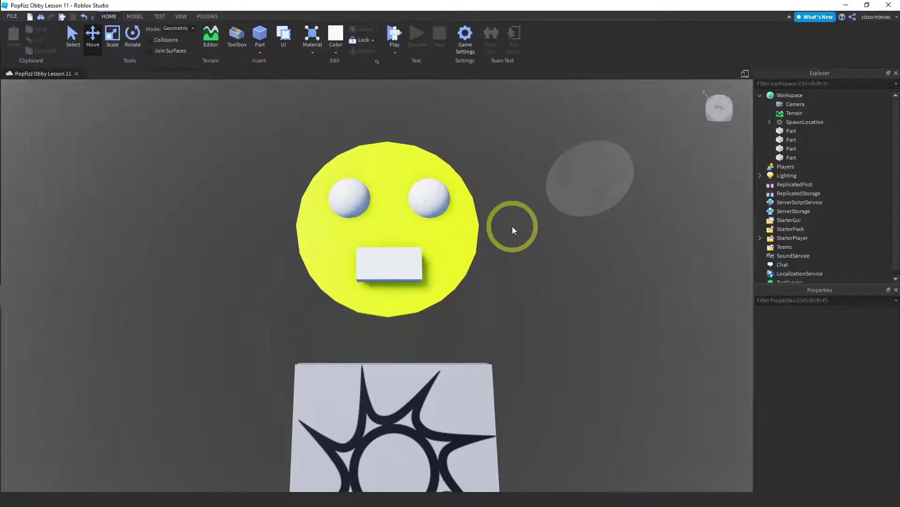
{"action": "right_click_drag", "start_coordinate": [505, 309], "coordinate": [472, 218]}
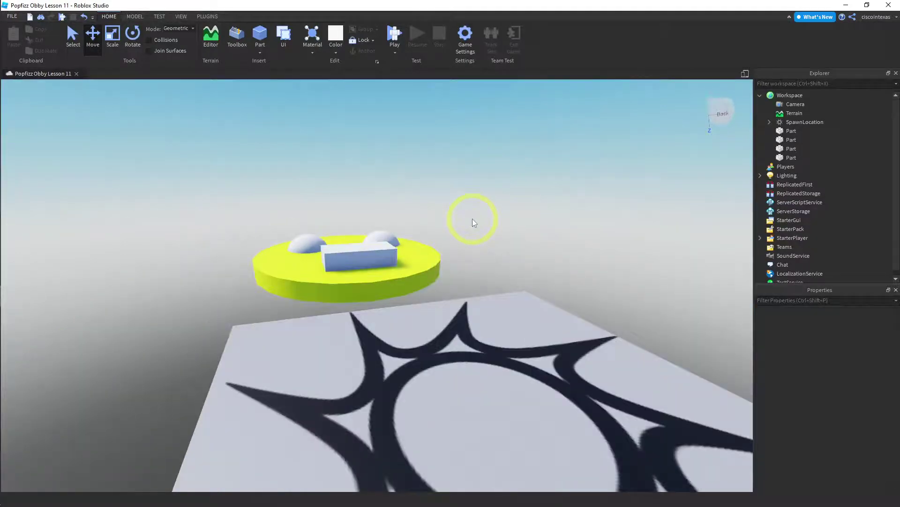
Set the mouth block's Size Y to 3 (4, 3, 2) and lower it into the disc
{"action": "left_click", "coordinate": [361, 258]}
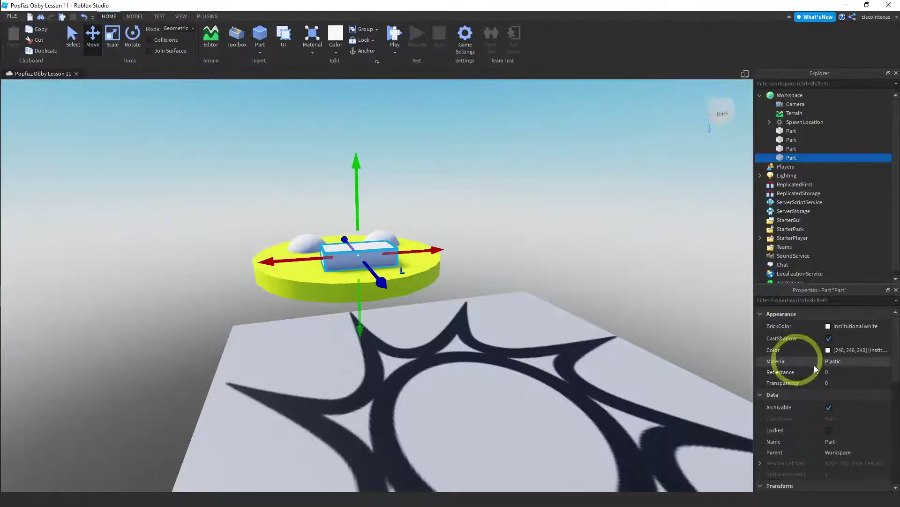
{"action": "scroll", "coordinate": [811, 398], "scroll_direction": "down", "scroll_amount": 3}
{"action": "scroll", "coordinate": [811, 397], "scroll_direction": "down", "scroll_amount": 3}
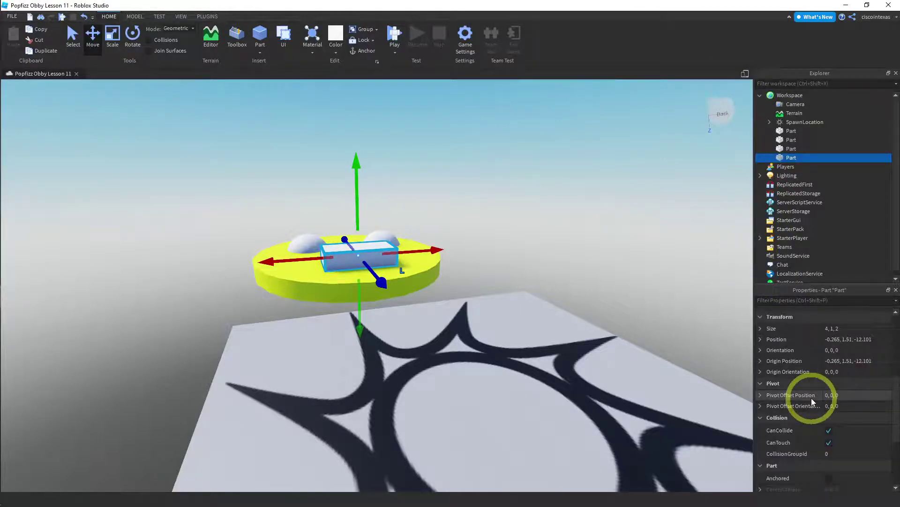
{"action": "left_click", "coordinate": [760, 328]}
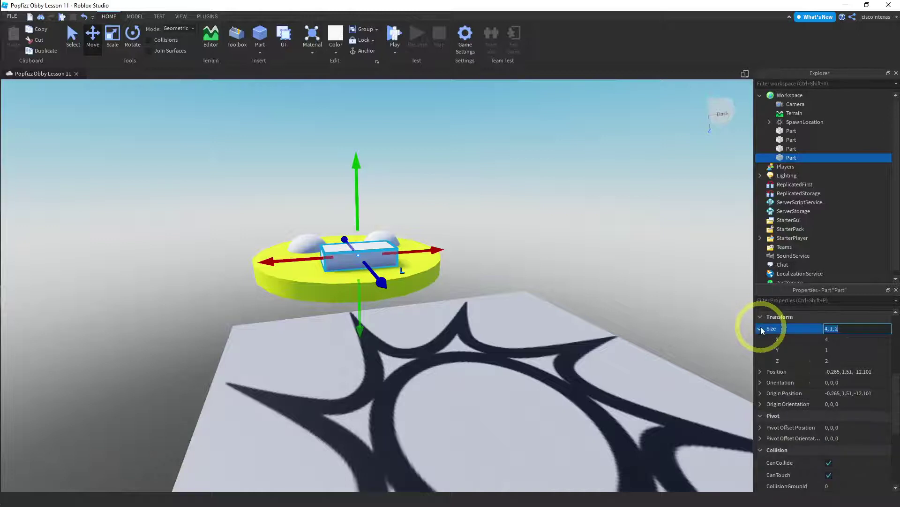
{"action": "left_click", "coordinate": [834, 350]}
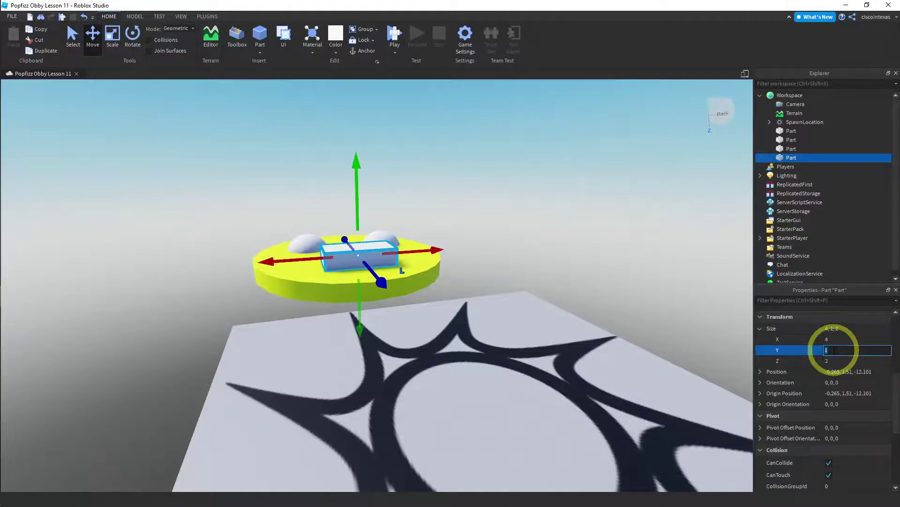
{"action": "type", "text": "3"}
{"action": "key", "text": "Return"}
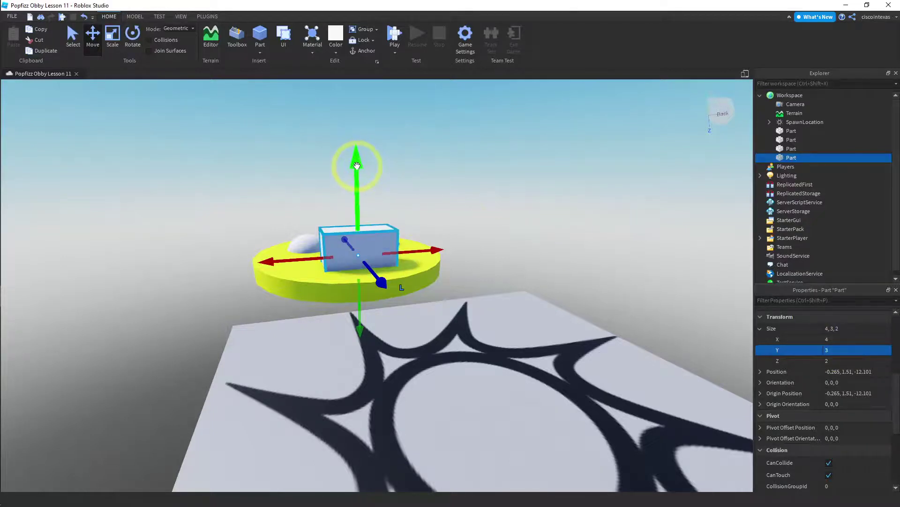
{"action": "left_click_drag", "start_coordinate": [357, 166], "coordinate": [356, 189]}
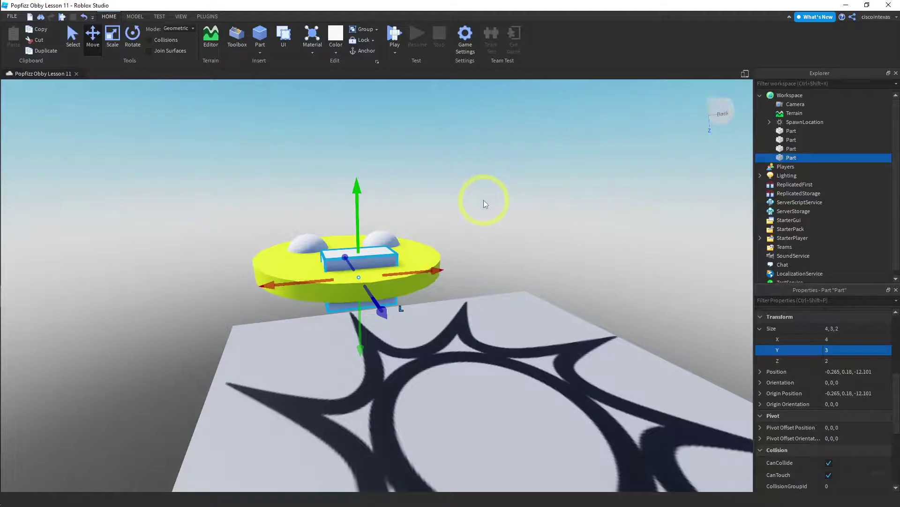
{"action": "right_click_drag", "start_coordinate": [483, 200], "coordinate": [525, 272]}
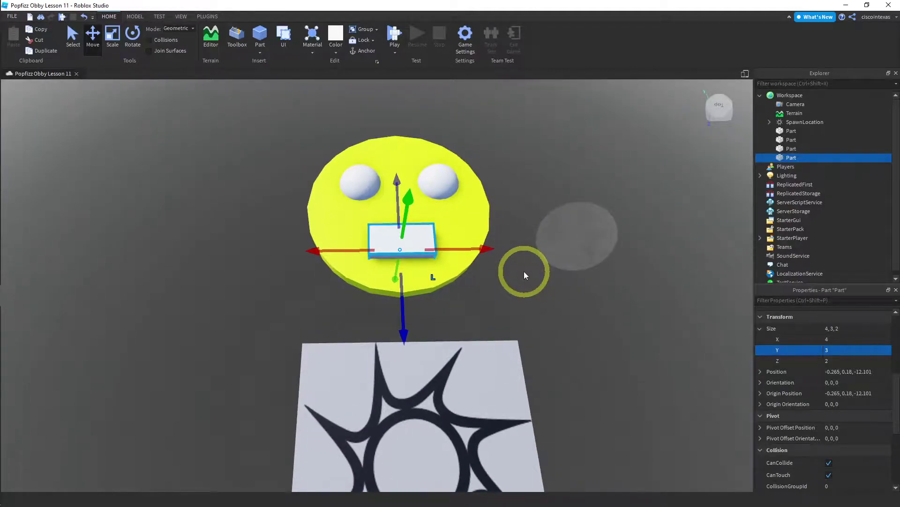
Rename the disc SmileyBase and the left sphere Eye in Explorer
{"action": "left_click", "coordinate": [478, 208]}
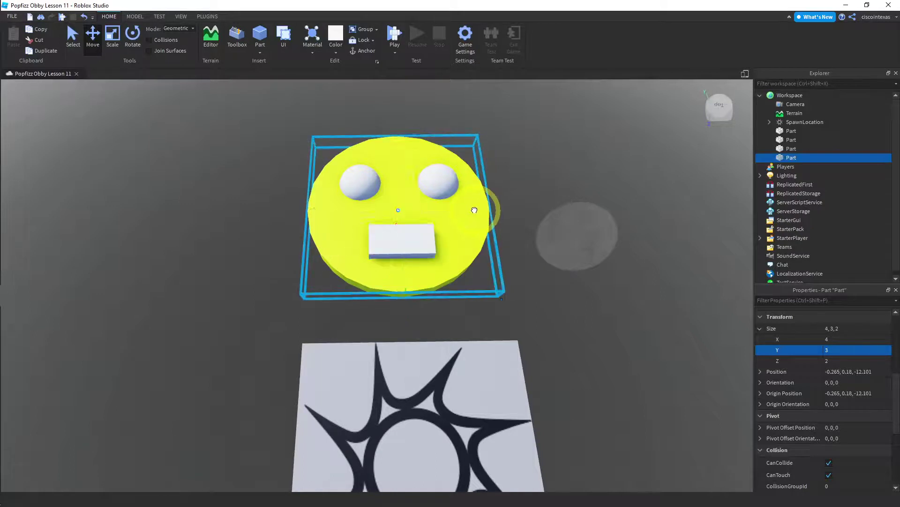
{"action": "double_click", "coordinate": [791, 132]}
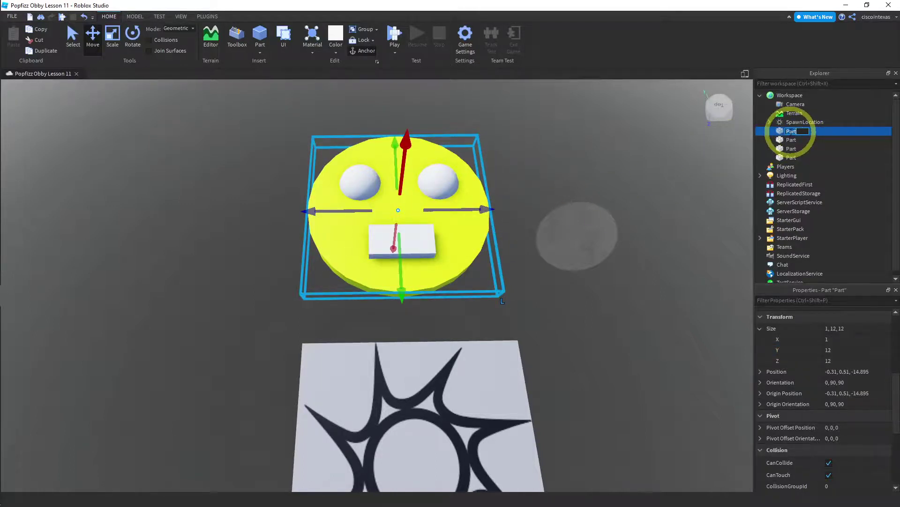
{"action": "type", "text": "SmileyBase"}
{"action": "key", "text": "Return"}
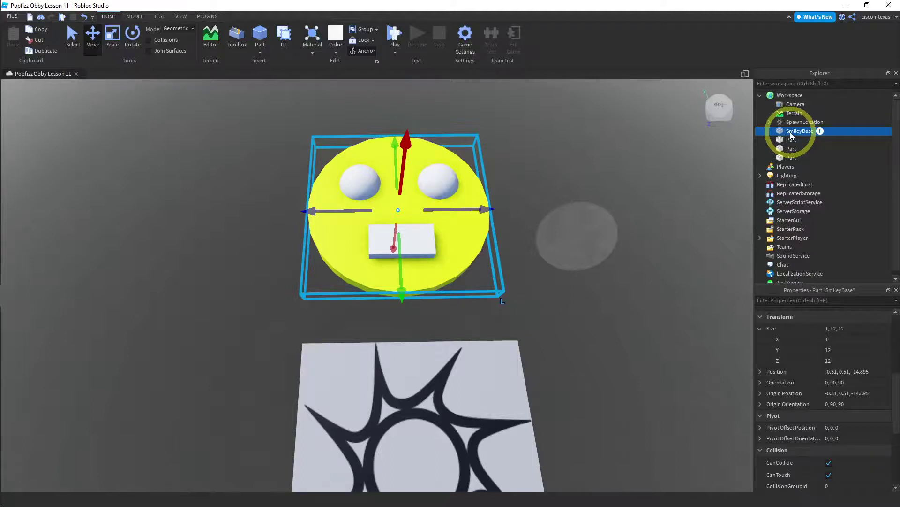
{"action": "left_click", "coordinate": [790, 139]}
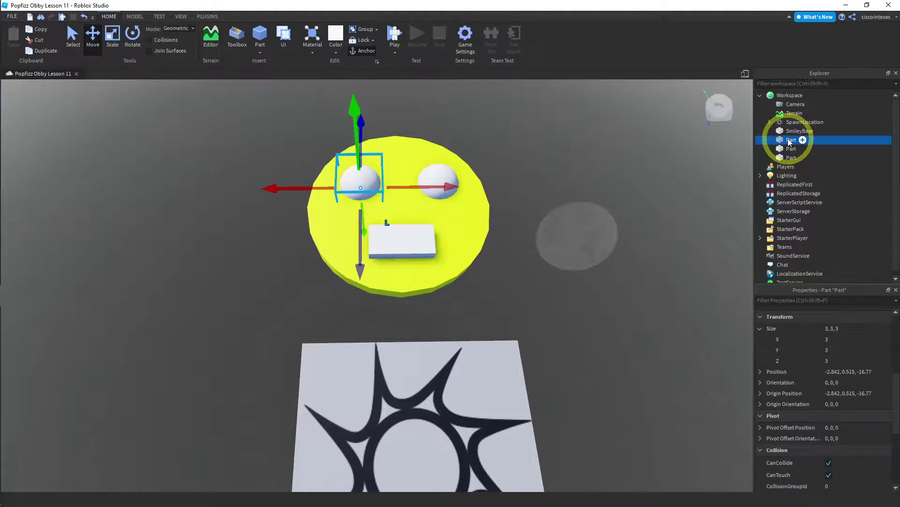
{"action": "double_click", "coordinate": [791, 140]}
{"action": "type", "text": "Eye"}
{"action": "key", "text": "Return"}
Rename the right sphere Eye and the block Mouth
{"action": "left_click", "coordinate": [792, 149]}
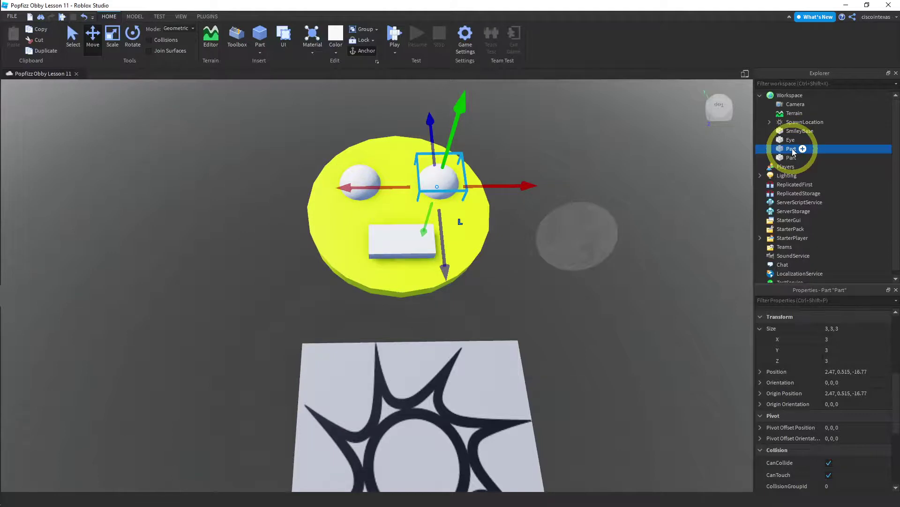
{"action": "double_click", "coordinate": [793, 151]}
{"action": "type", "text": "Eye"}
{"action": "key", "text": "Return"}
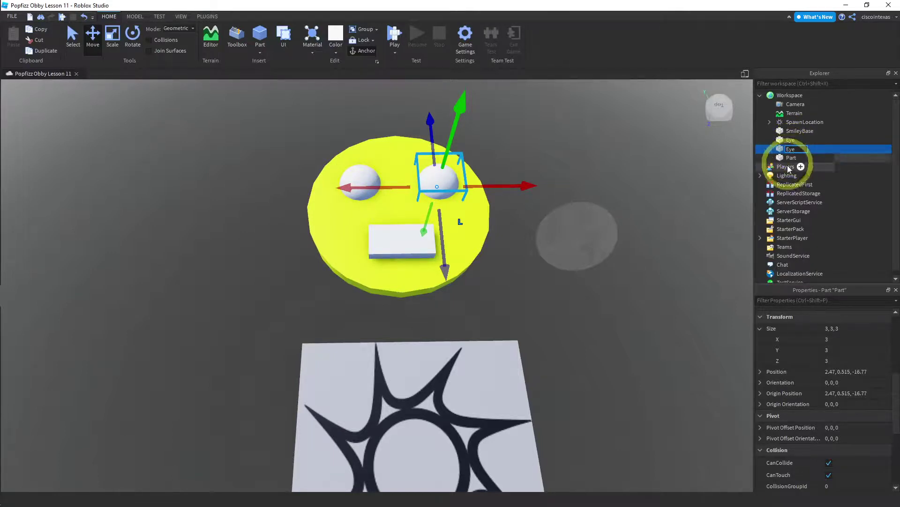
{"action": "left_click", "coordinate": [792, 158]}
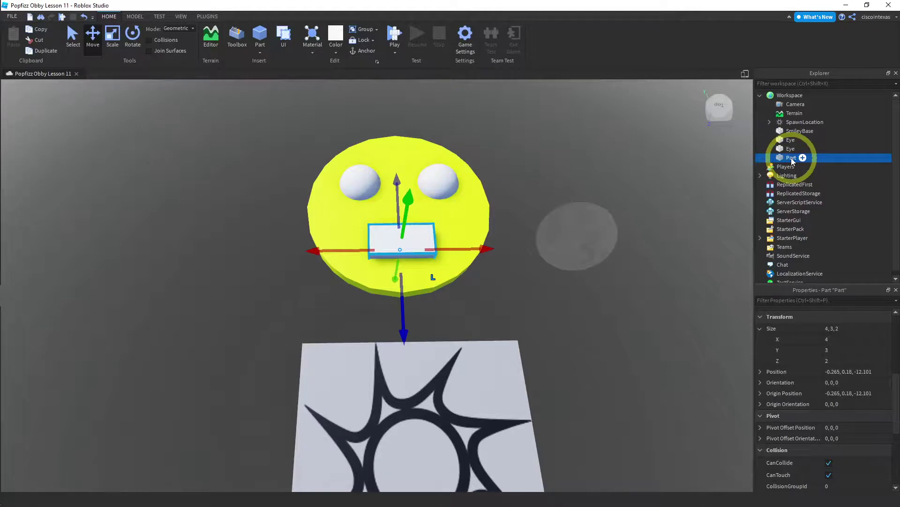
{"action": "double_click", "coordinate": [791, 158]}
{"action": "type", "text": "Mouth"}
{"action": "key", "text": "Return"}
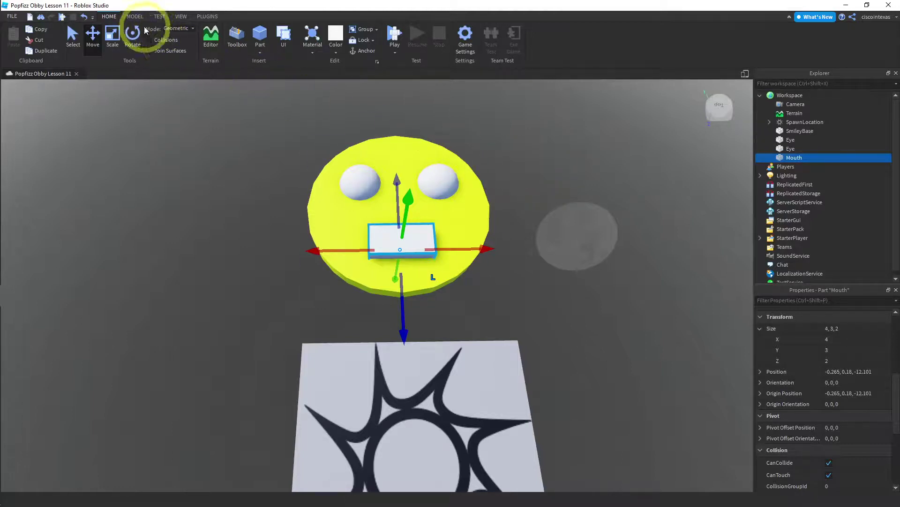
Negate the Mouth block, then the right and left Eye spheres, using the MODEL tools
{"action": "left_click", "coordinate": [135, 16]}
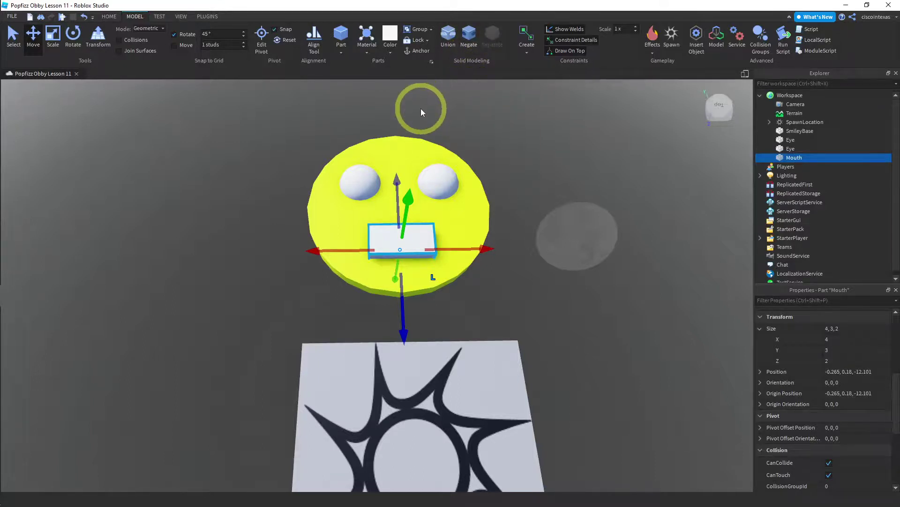
{"action": "left_click", "coordinate": [465, 37]}
{"action": "left_click", "coordinate": [438, 180]}
{"action": "left_click", "coordinate": [470, 36]}
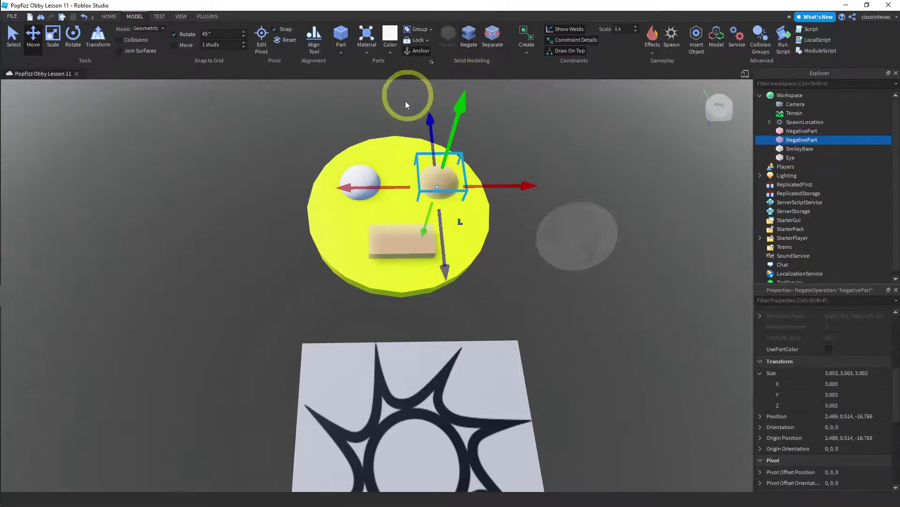
{"action": "left_click", "coordinate": [364, 174]}
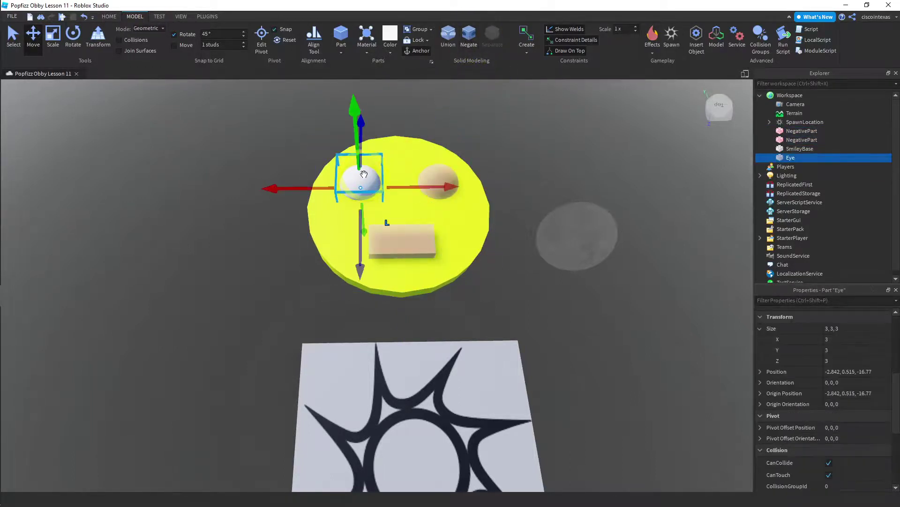
{"action": "left_click", "coordinate": [469, 36]}
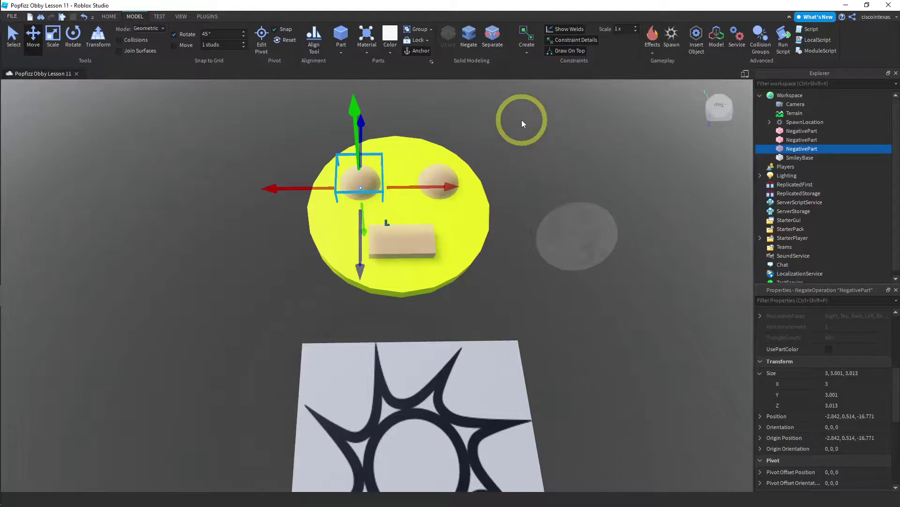
Union SmileyBase with the three NegativeParts and rename the resulting Union to 'Smiley'
{"action": "left_click_drag", "start_coordinate": [526, 125], "coordinate": [252, 300]}
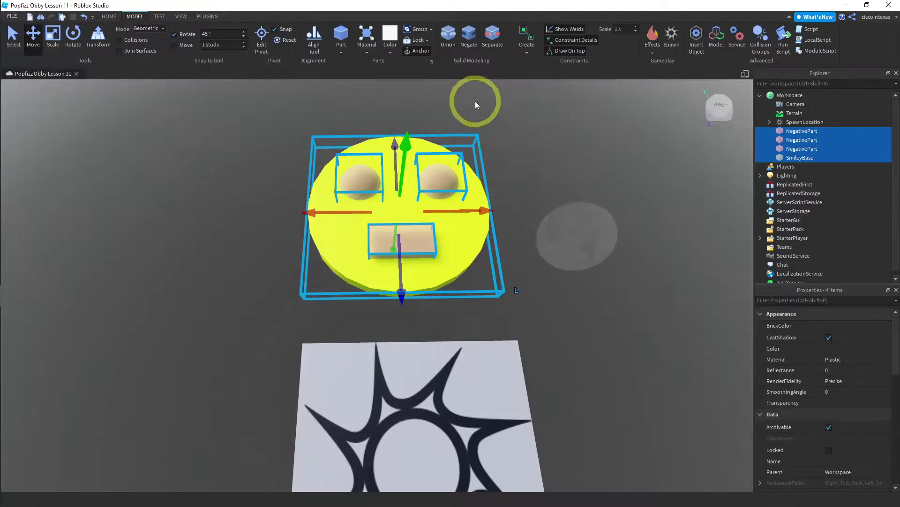
{"action": "left_click", "coordinate": [448, 49]}
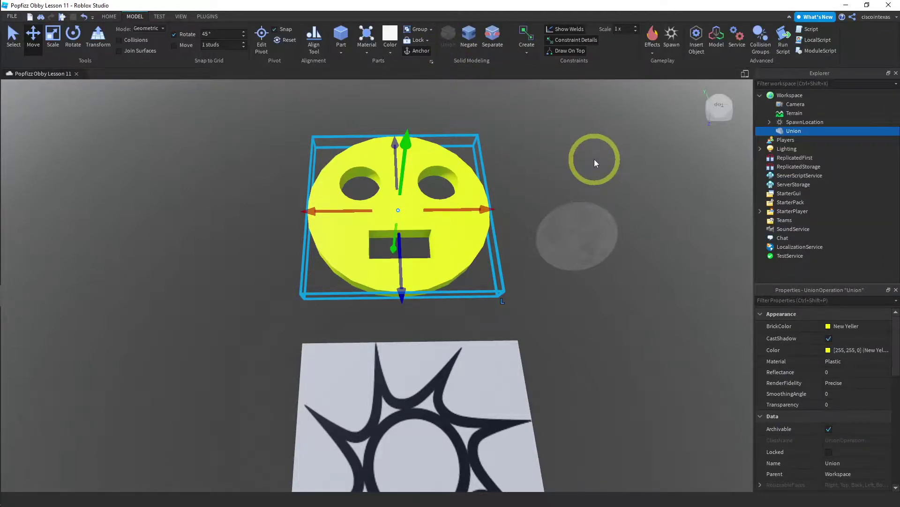
{"action": "double_click", "coordinate": [793, 132]}
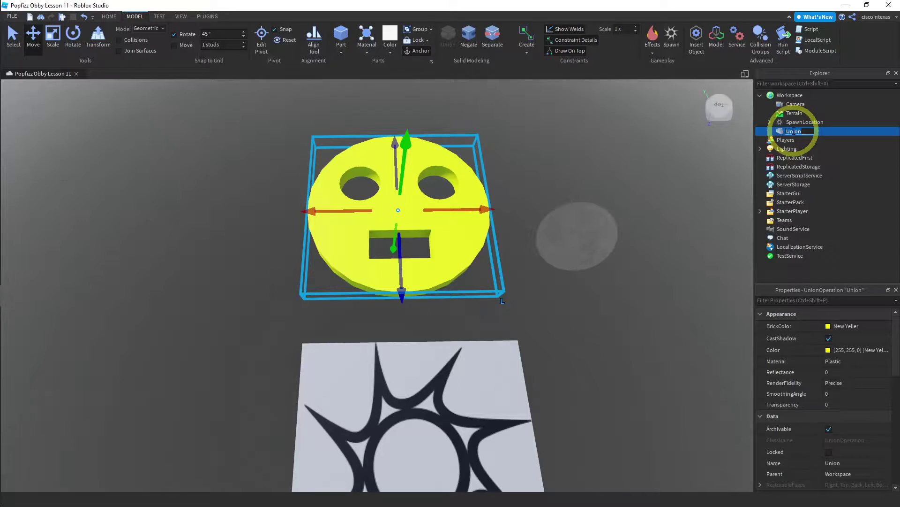
{"action": "type", "text": "Smiley"}
{"action": "key", "text": "Return"}
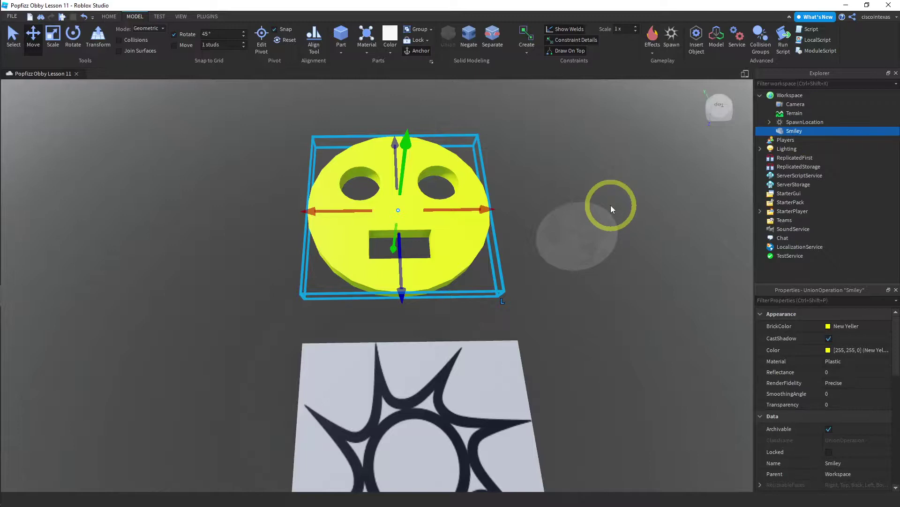
{"action": "right_click", "coordinate": [795, 132]}
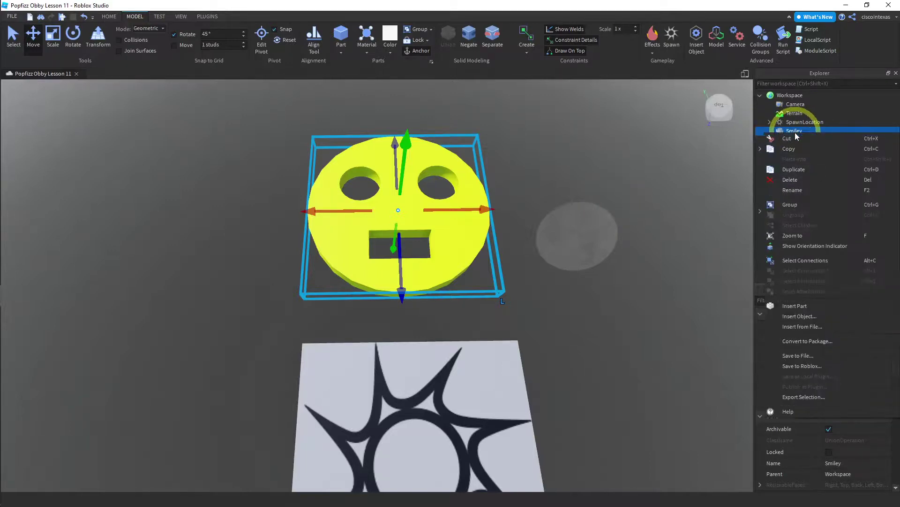
{"action": "left_click", "coordinate": [790, 361]}
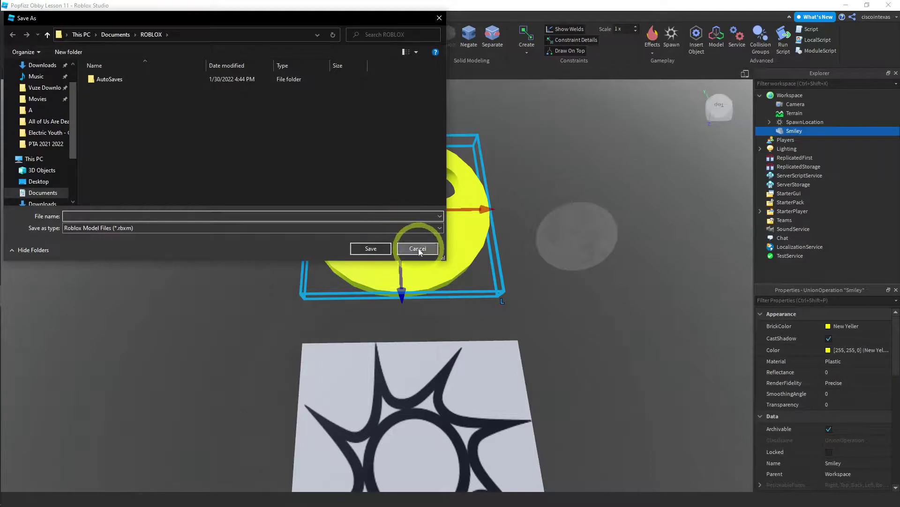
{"action": "left_click", "coordinate": [419, 249]}
{"action": "right_click", "coordinate": [791, 132]}
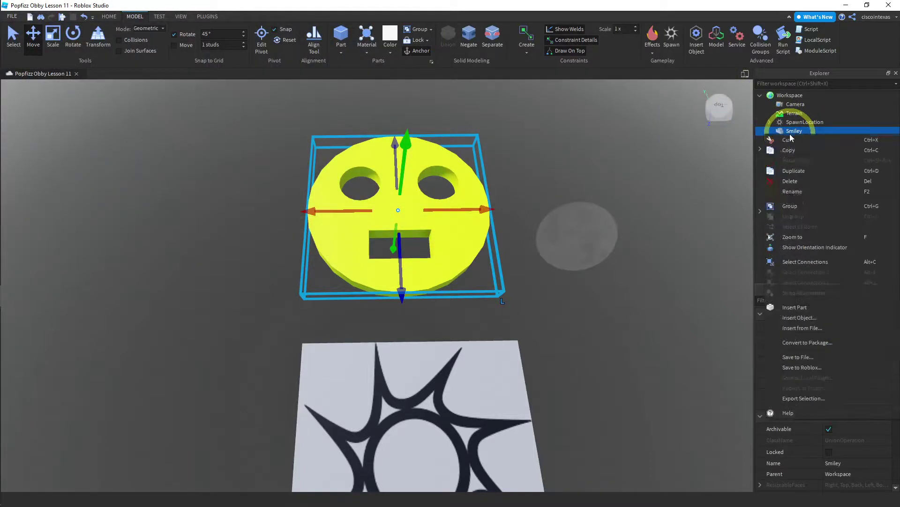
{"action": "left_click", "coordinate": [799, 368]}
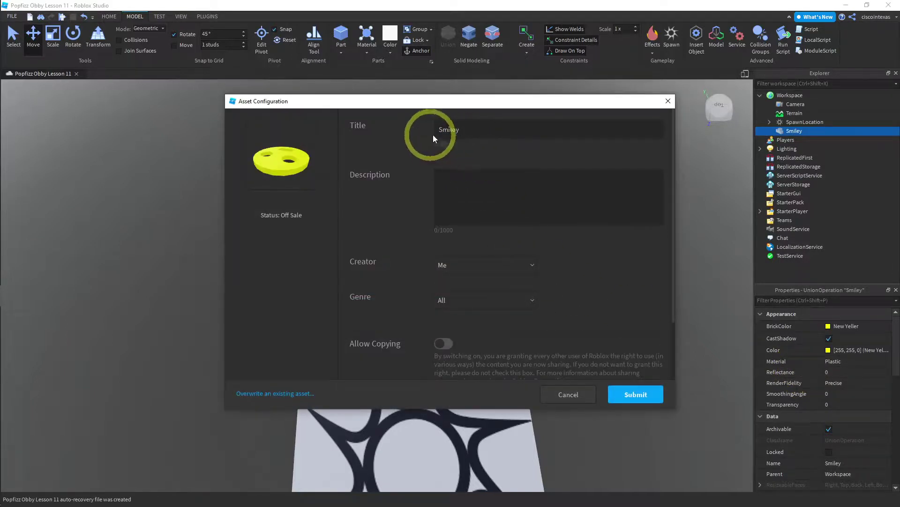
{"action": "left_click", "coordinate": [434, 138]}
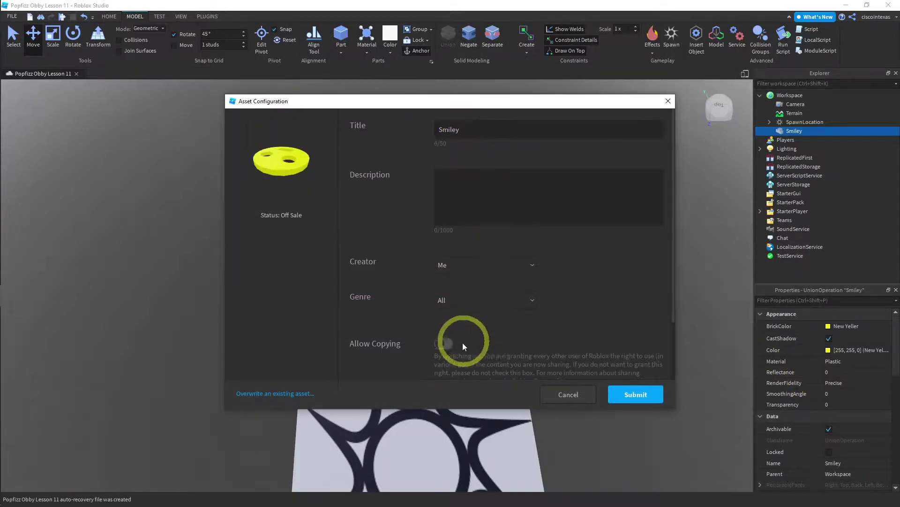
{"action": "left_click", "coordinate": [445, 343]}
{"action": "scroll", "coordinate": [440, 290], "scroll_direction": "down", "scroll_amount": 3}
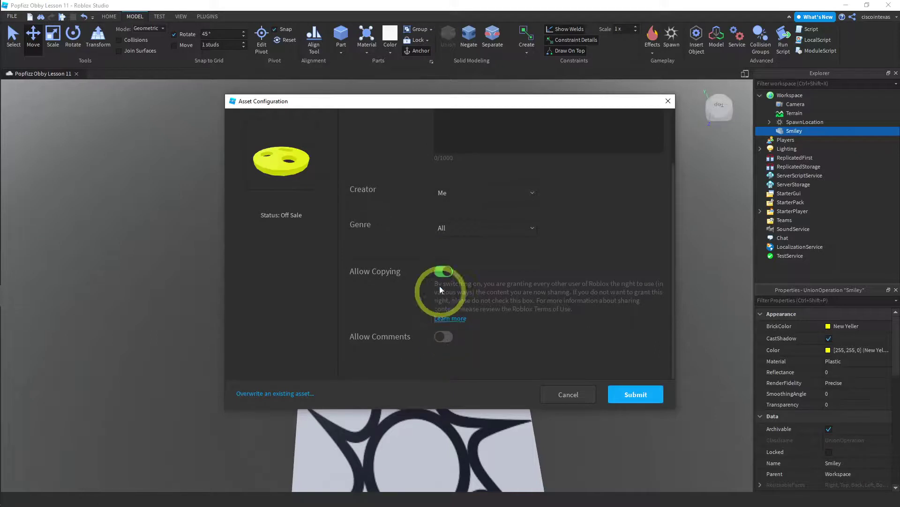
{"action": "left_click", "coordinate": [441, 273]}
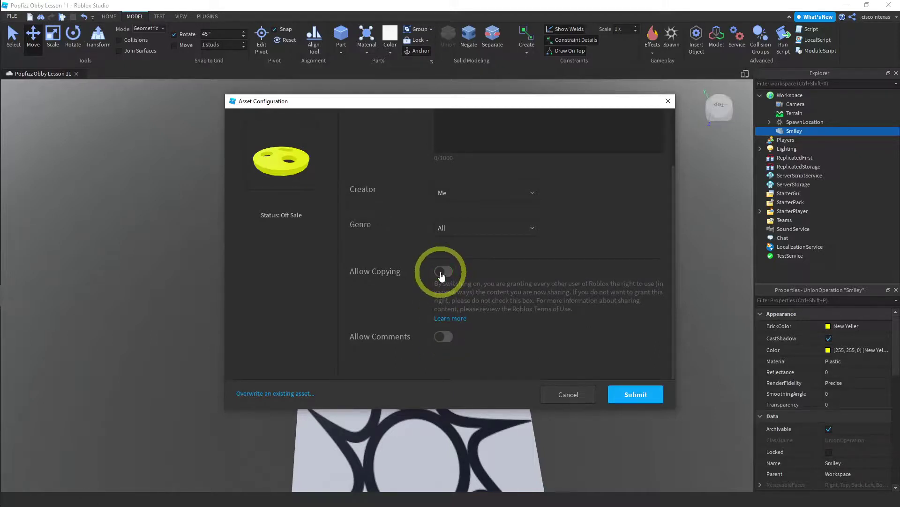
{"action": "left_click", "coordinate": [635, 396]}
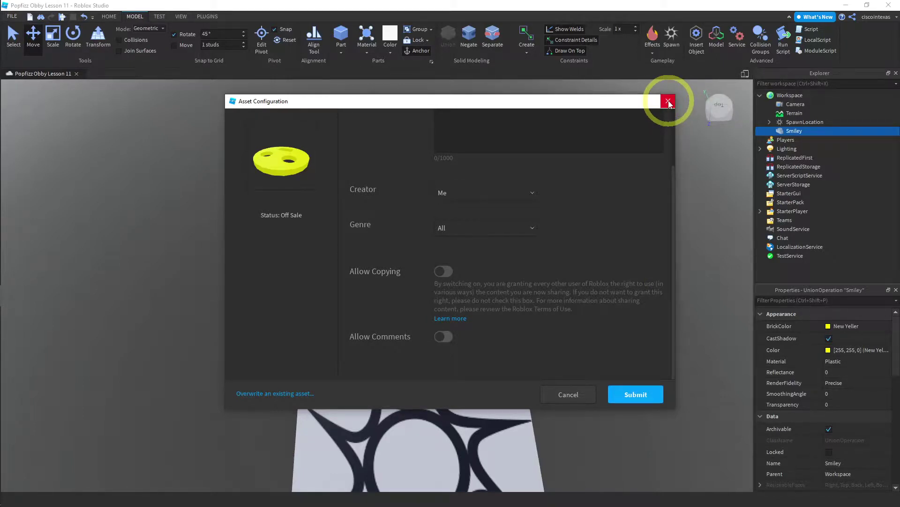
{"action": "left_click", "coordinate": [668, 102]}
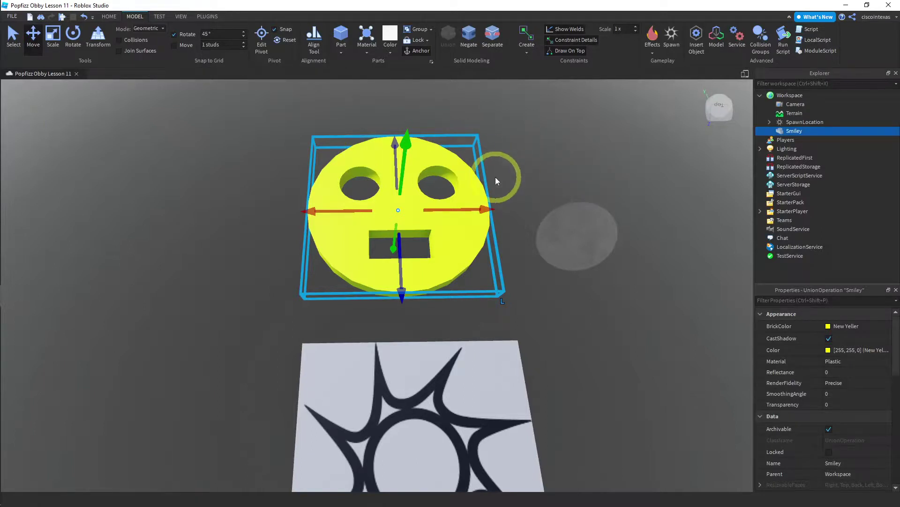
With Collisions on, duplicate the Smiley disc twice, placing each copy further left in a row
{"action": "right_click_drag", "start_coordinate": [520, 183], "coordinate": [429, 214]}
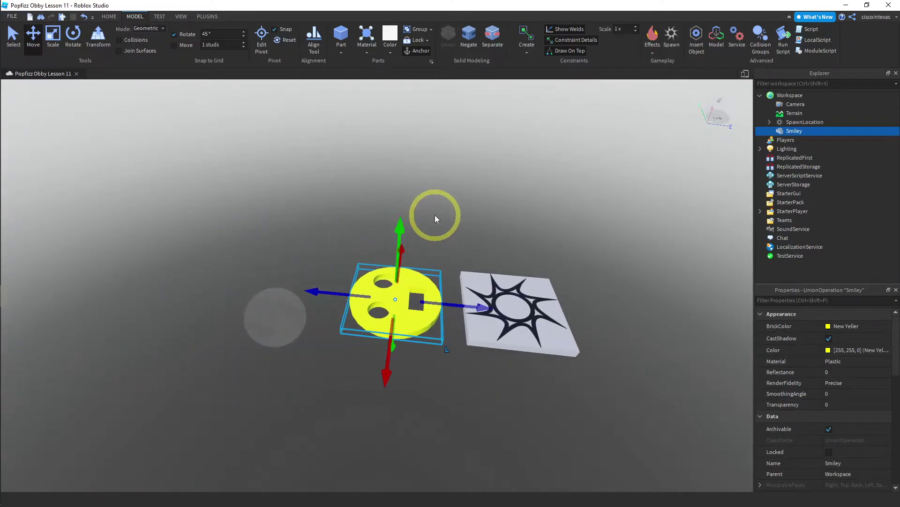
{"action": "left_click", "coordinate": [121, 40]}
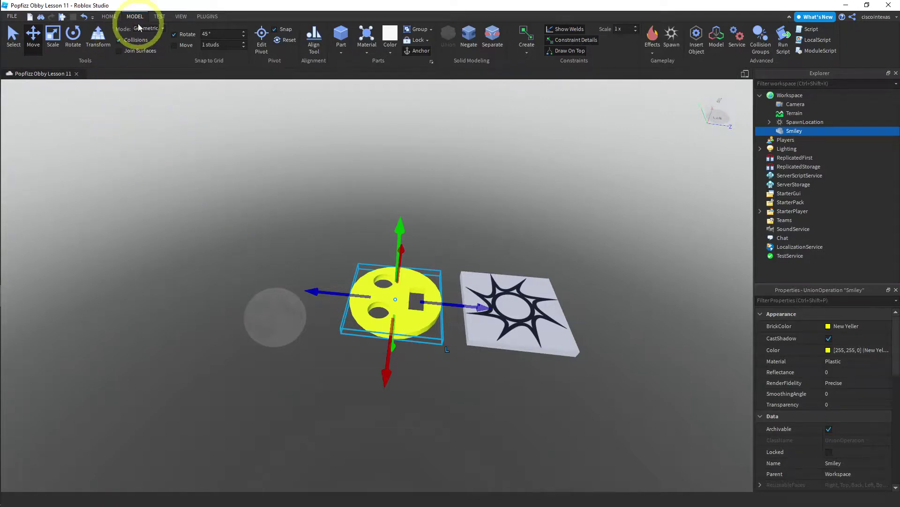
{"action": "left_click", "coordinate": [111, 18]}
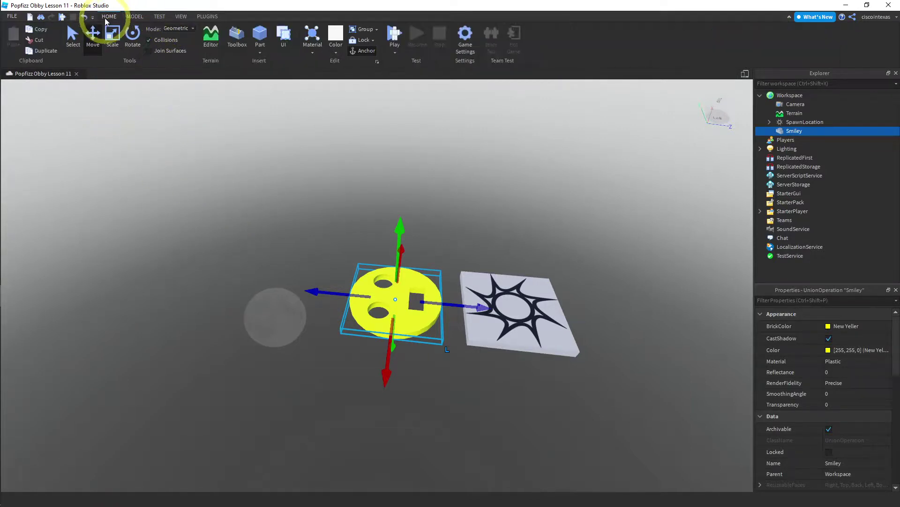
{"action": "left_click", "coordinate": [45, 51]}
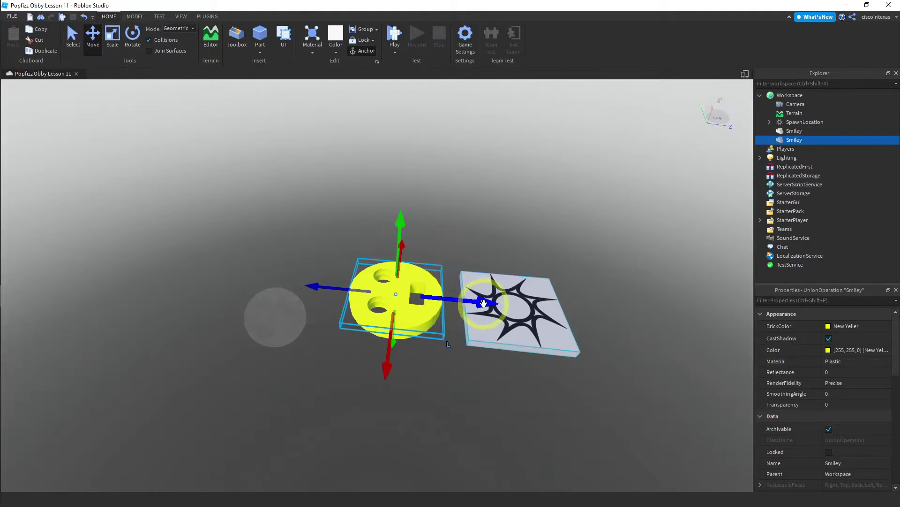
{"action": "left_click_drag", "start_coordinate": [481, 305], "coordinate": [371, 296]}
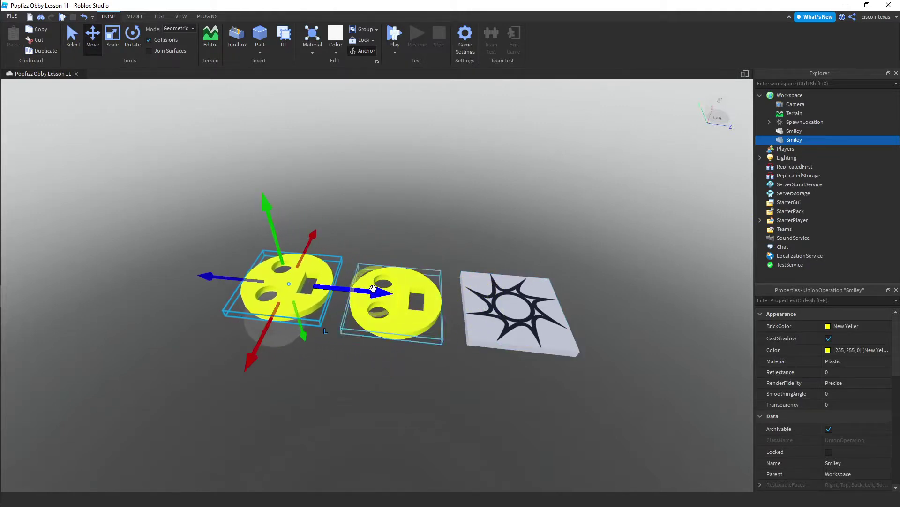
{"action": "left_click", "coordinate": [47, 50]}
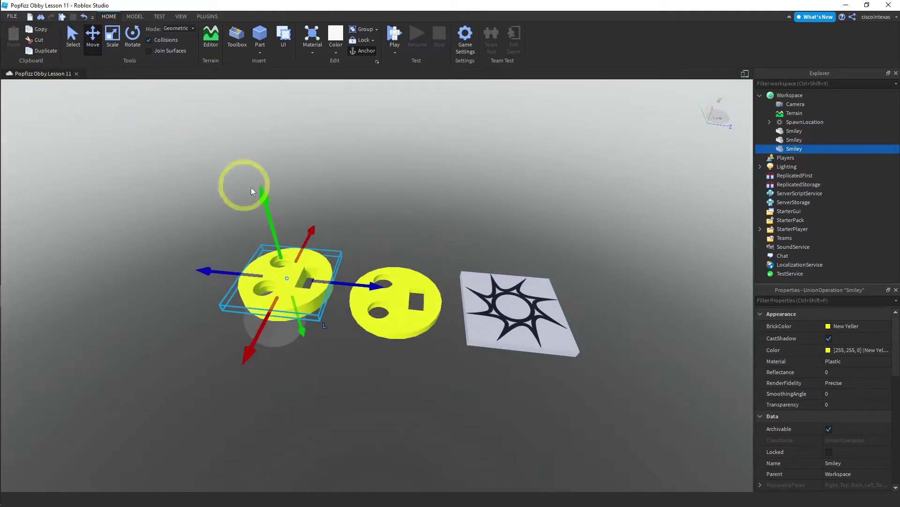
{"action": "left_click_drag", "start_coordinate": [380, 290], "coordinate": [268, 277]}
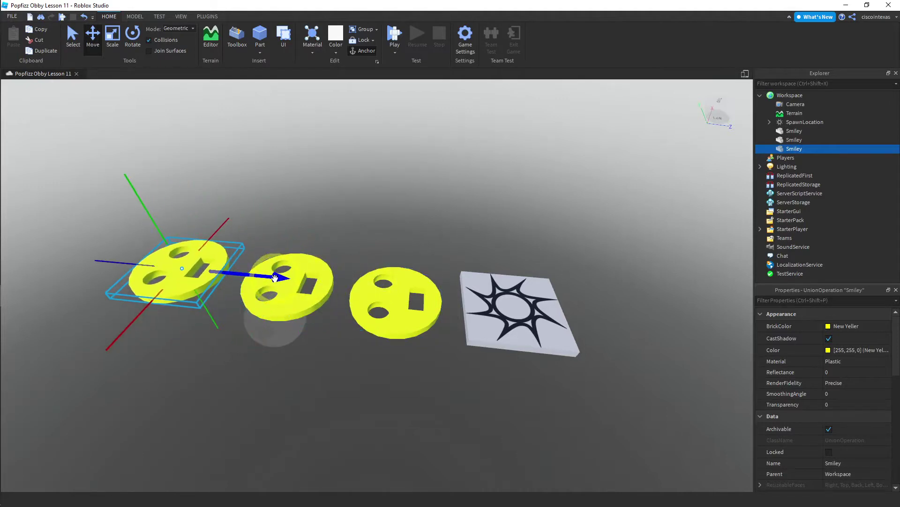
Play the game and run and jump the avatar across the three yellow Smiley discs
{"action": "left_click", "coordinate": [391, 38]}
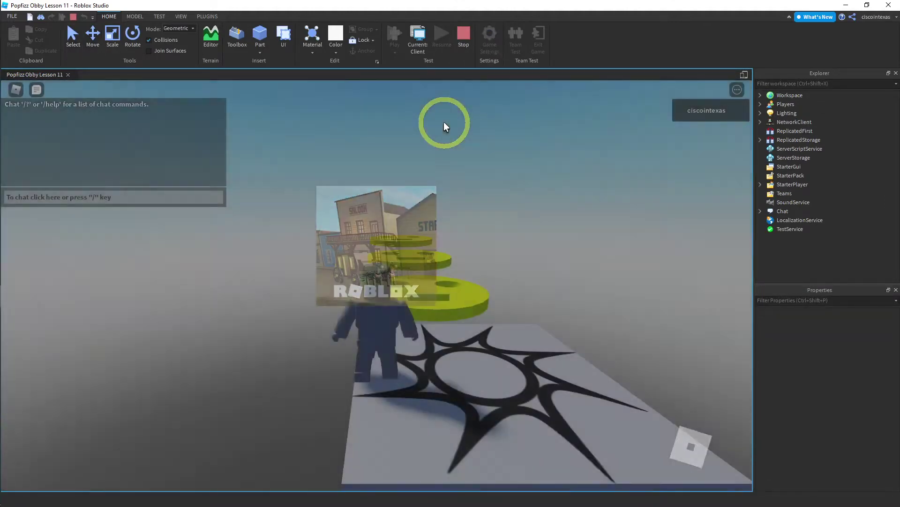
{"action": "key", "text": "w"}
{"action": "key", "text": "space"}
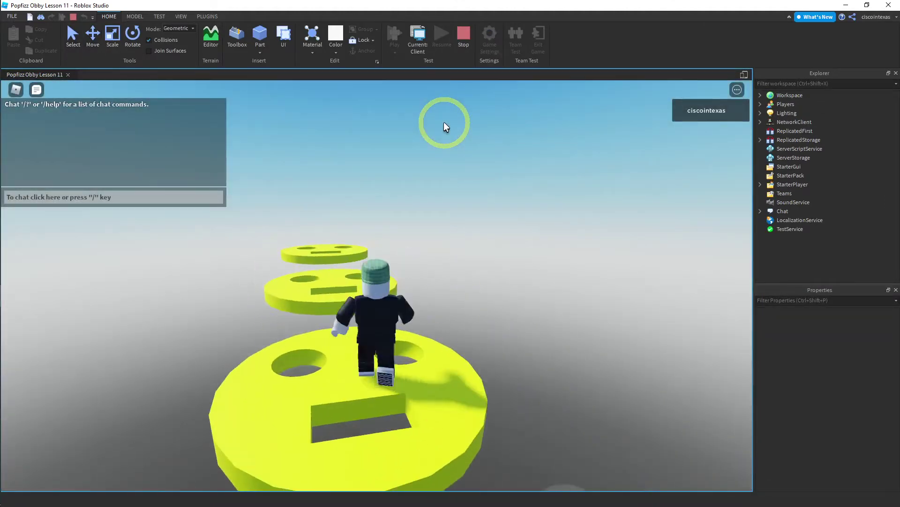
{"action": "key", "text": "s"}
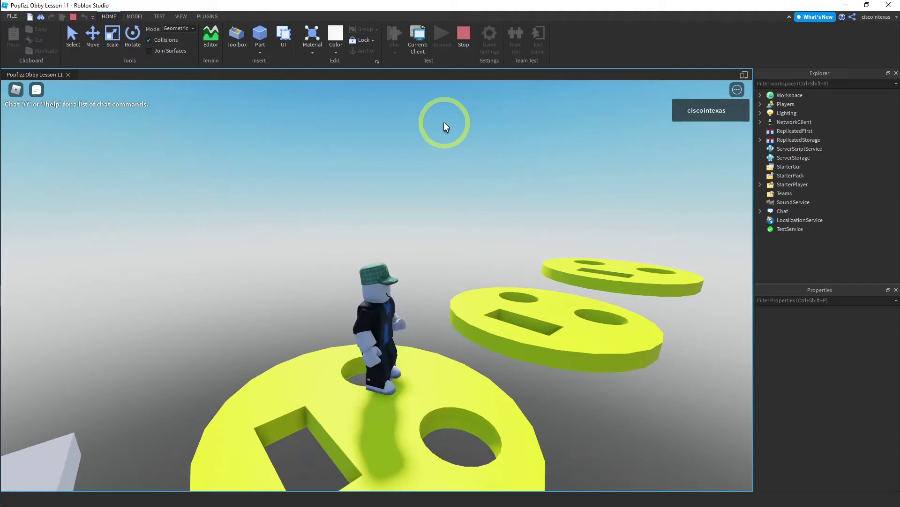
{"action": "key", "text": "a"}
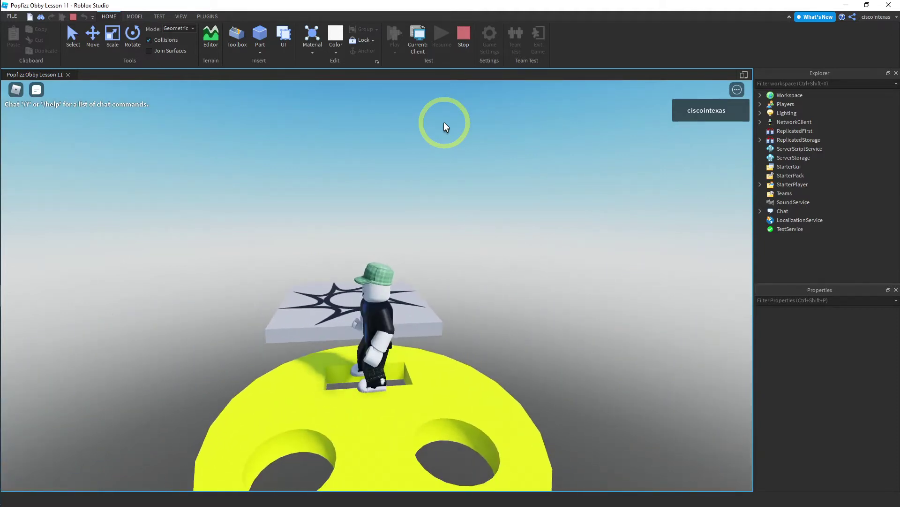
{"action": "key", "text": "s"}
{"action": "key", "text": "w"}
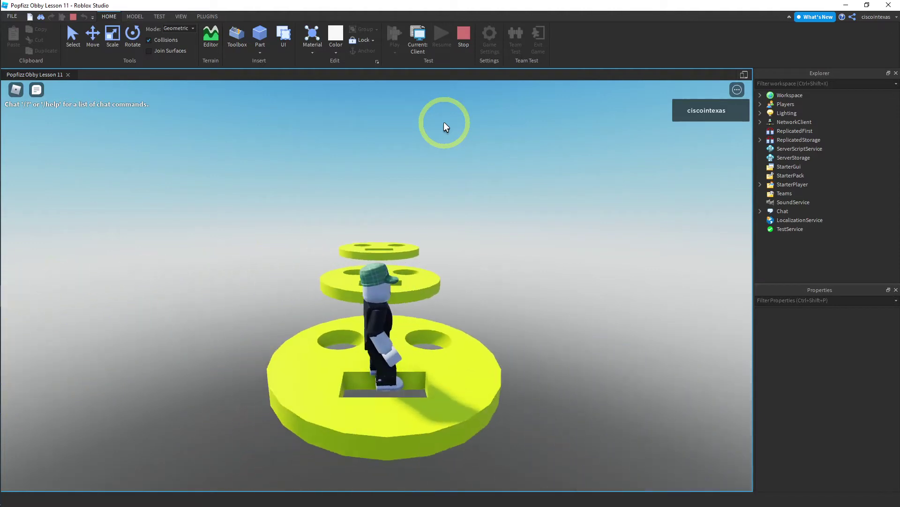
{"action": "key", "text": "space"}
{"action": "key", "text": "space"}
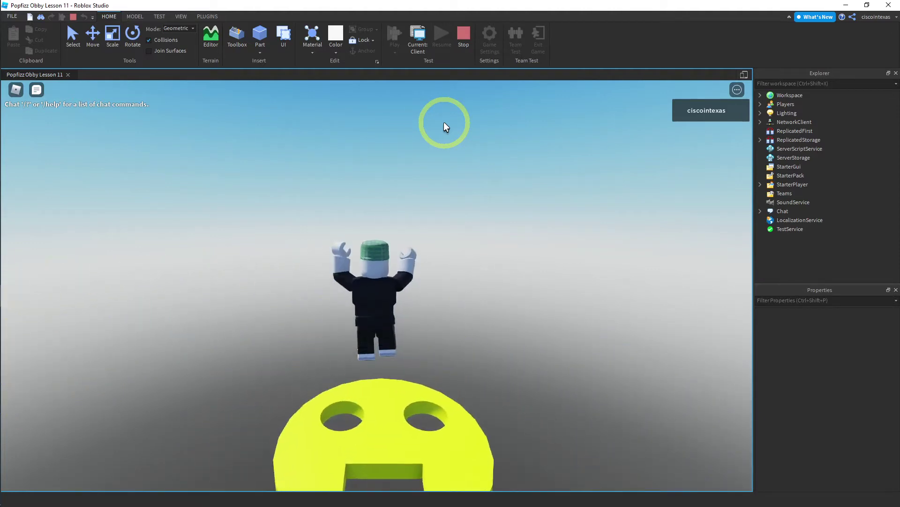
{"action": "key", "text": "a"}
{"action": "key", "text": "s"}
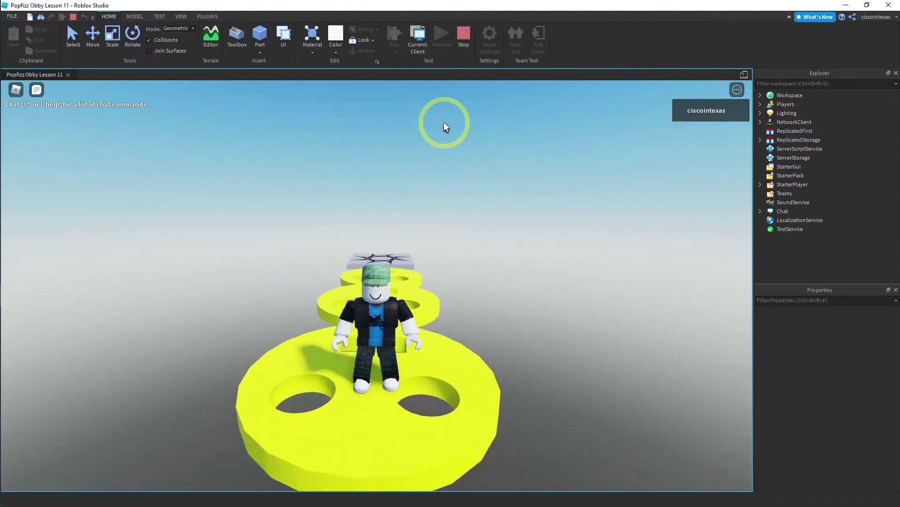
Stop the playtest to return to the editor
{"action": "left_click", "coordinate": [463, 35]}
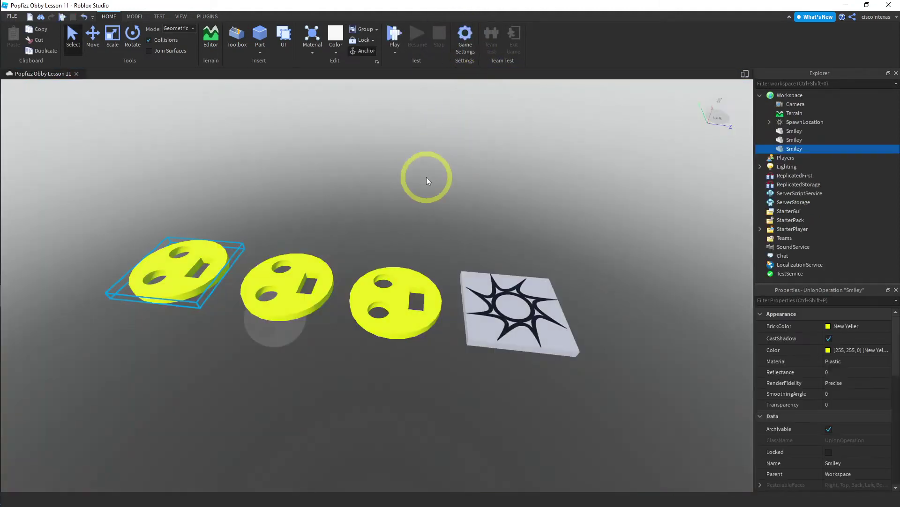